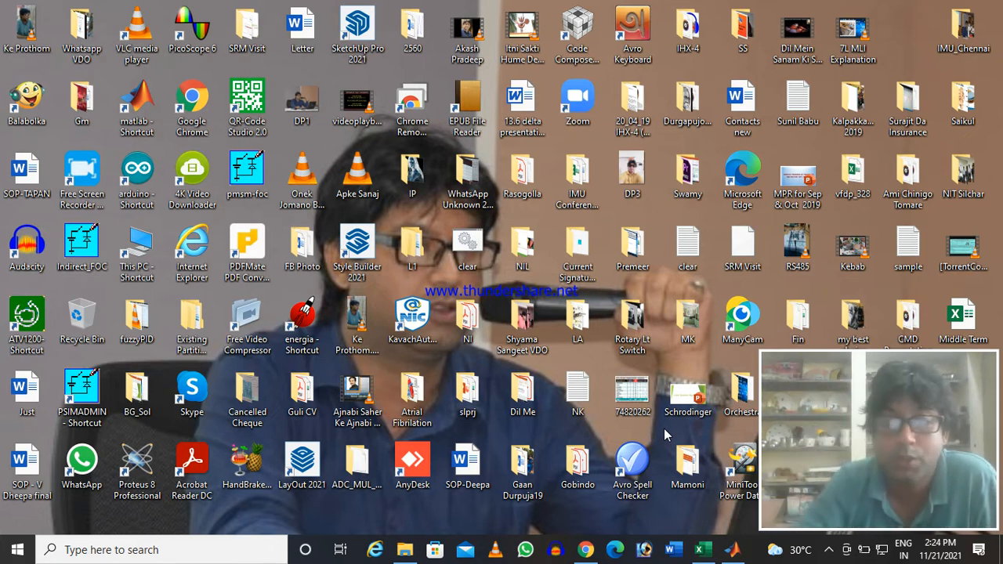
# Switch to Chrome and examine the professor's profile on the Luleå University of Technology page and the group photo in Google Photos.
pyautogui.click(584, 553)
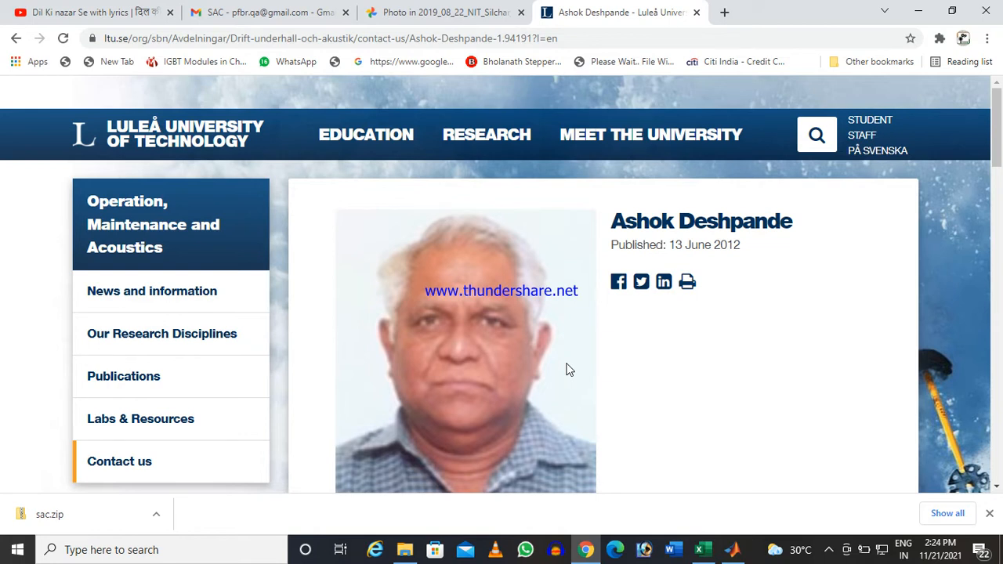
pyautogui.scroll(-5, 561, 373)
pyautogui.scroll(3, 553, 376)
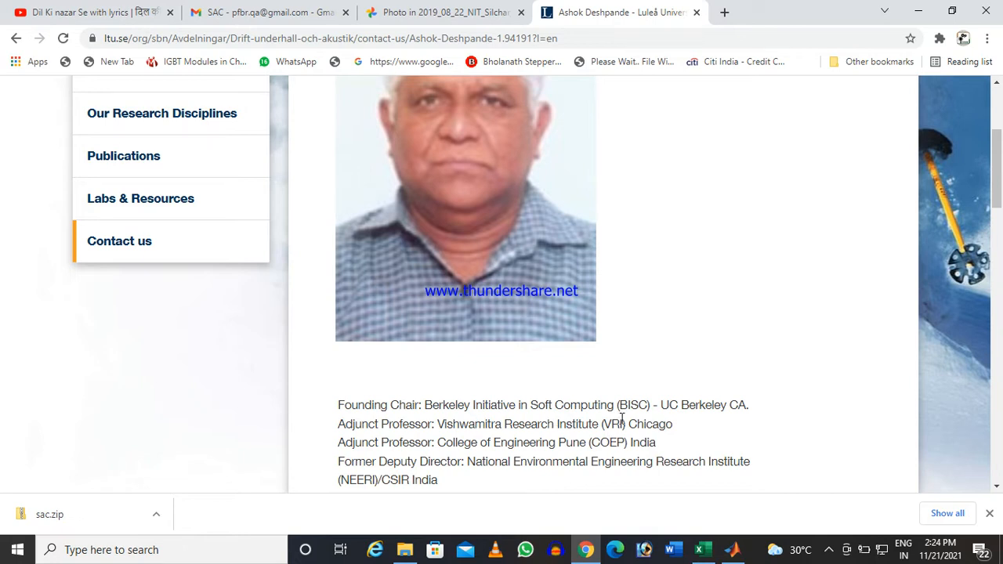
pyautogui.scroll(2, 622, 421)
pyautogui.scroll(-1, 623, 423)
pyautogui.scroll(-3, 624, 424)
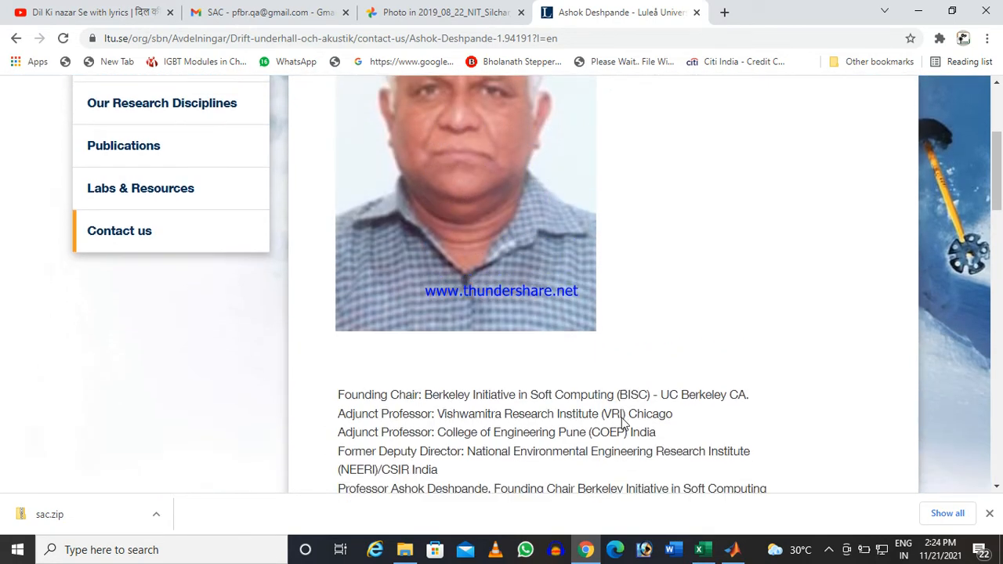
pyautogui.scroll(2, 624, 423)
pyautogui.scroll(1, 623, 423)
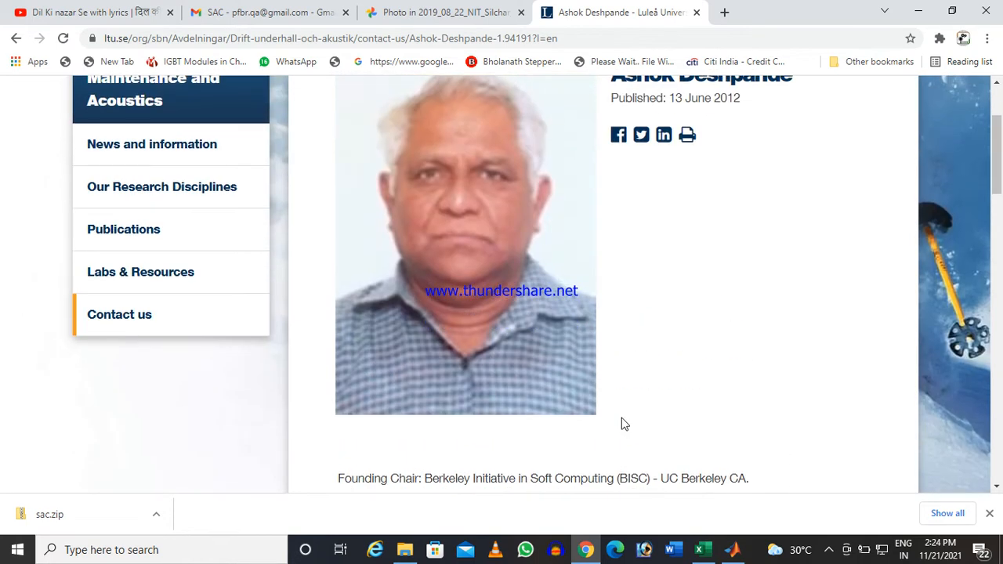
pyautogui.scroll(-4, 624, 423)
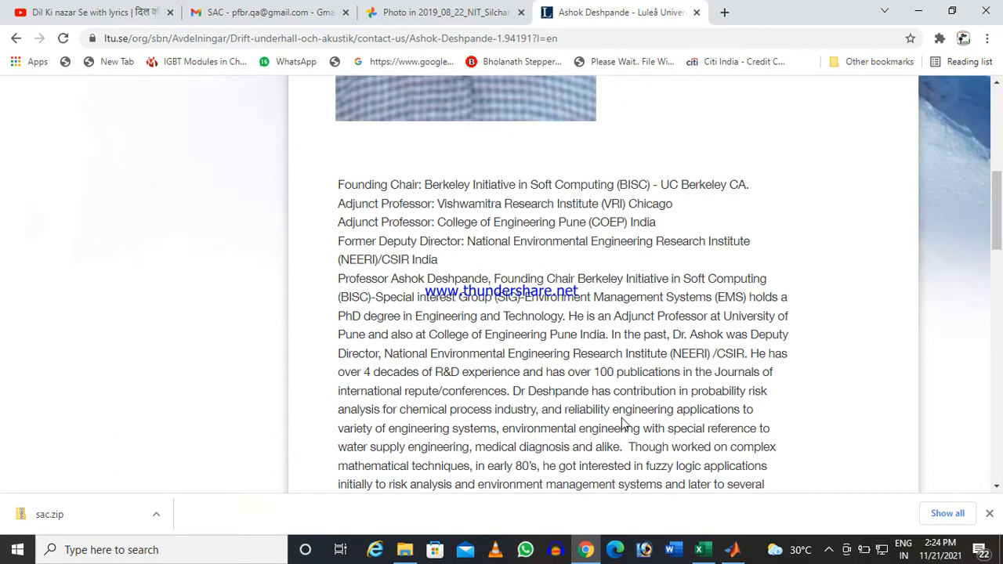
pyautogui.scroll(-1, 622, 420)
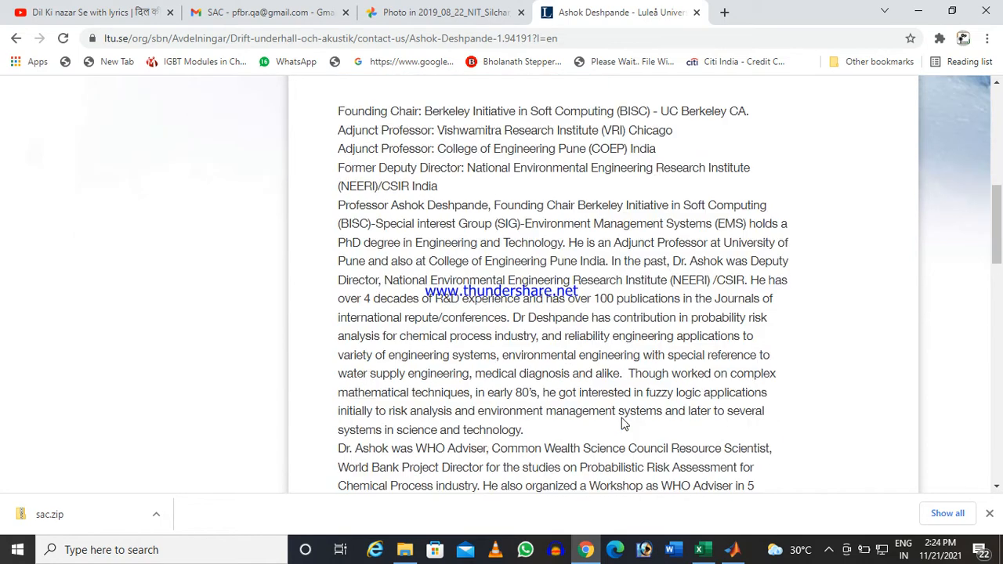
pyautogui.scroll(-2, 623, 419)
pyautogui.scroll(3, 622, 419)
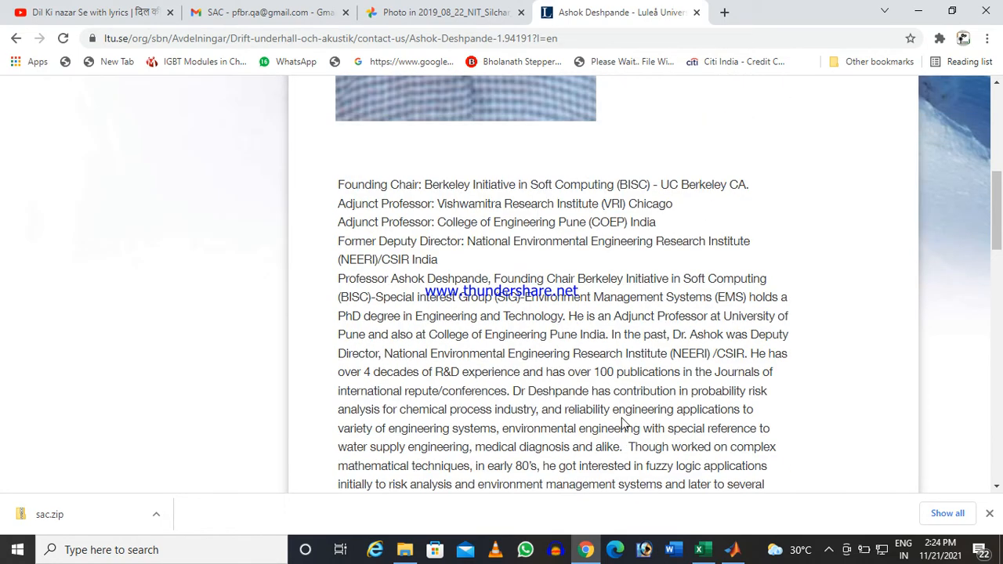
pyautogui.scroll(-2, 621, 418)
pyautogui.scroll(3, 621, 417)
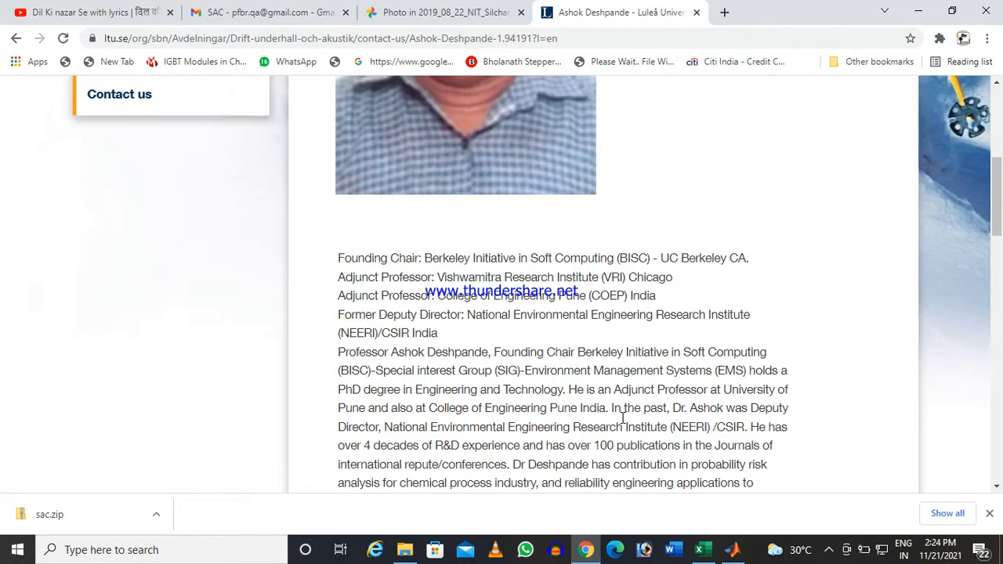
pyautogui.scroll(4, 623, 423)
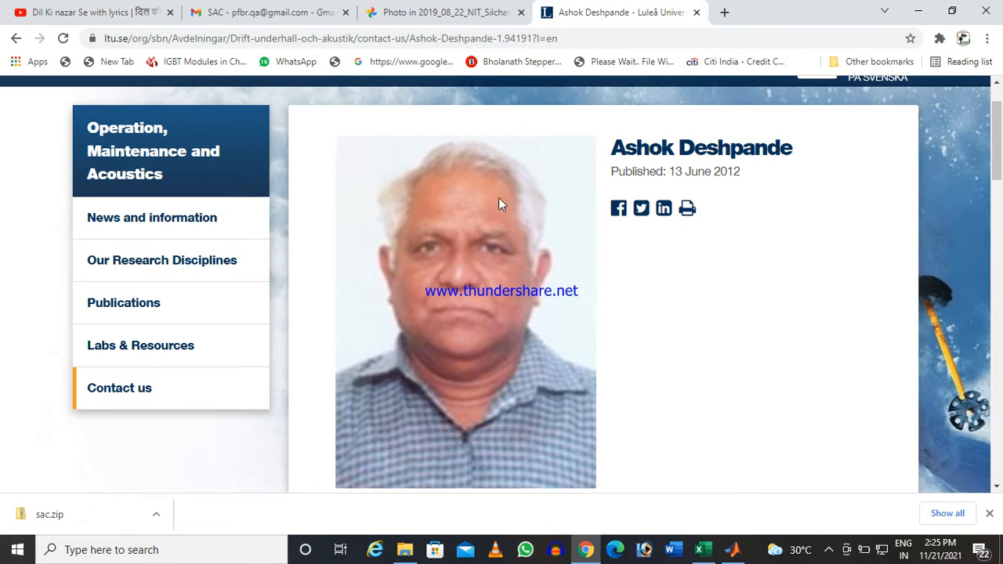
pyautogui.click(430, 13)
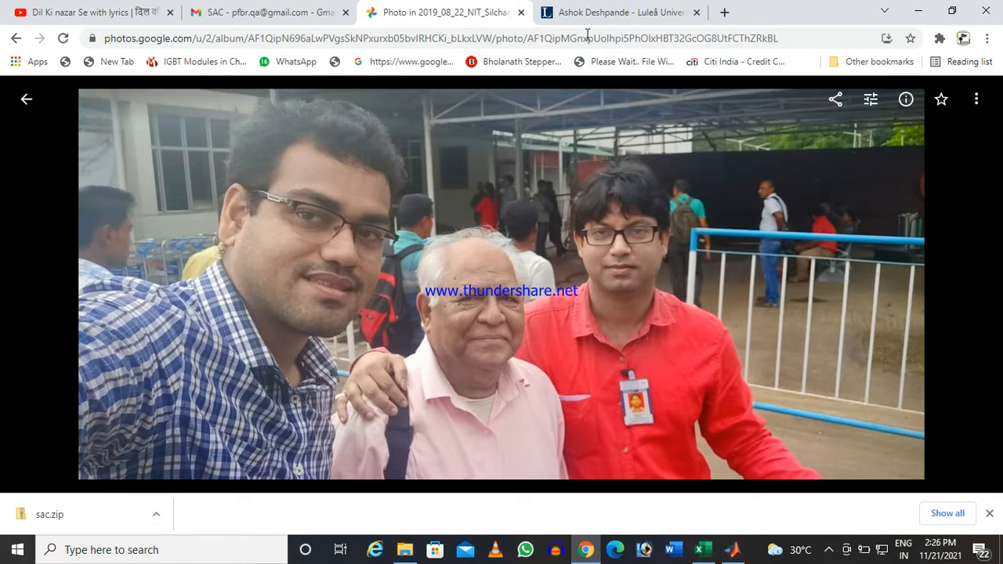
# Switch to the sample data SAC workbook in Excel and highlight the m, θ and ΔP table in Q1:S16.
pyautogui.click(703, 550)
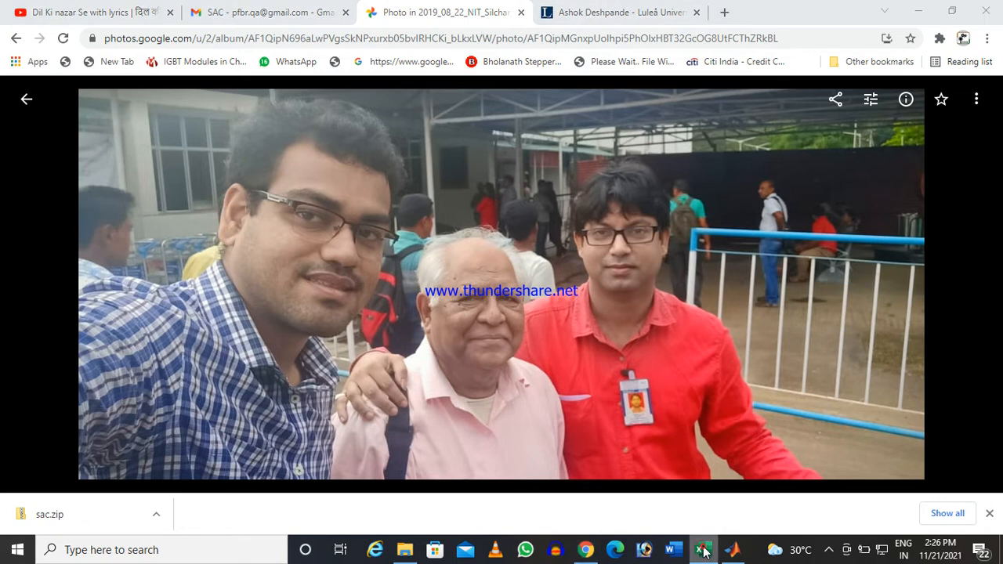
pyautogui.click(476, 228)
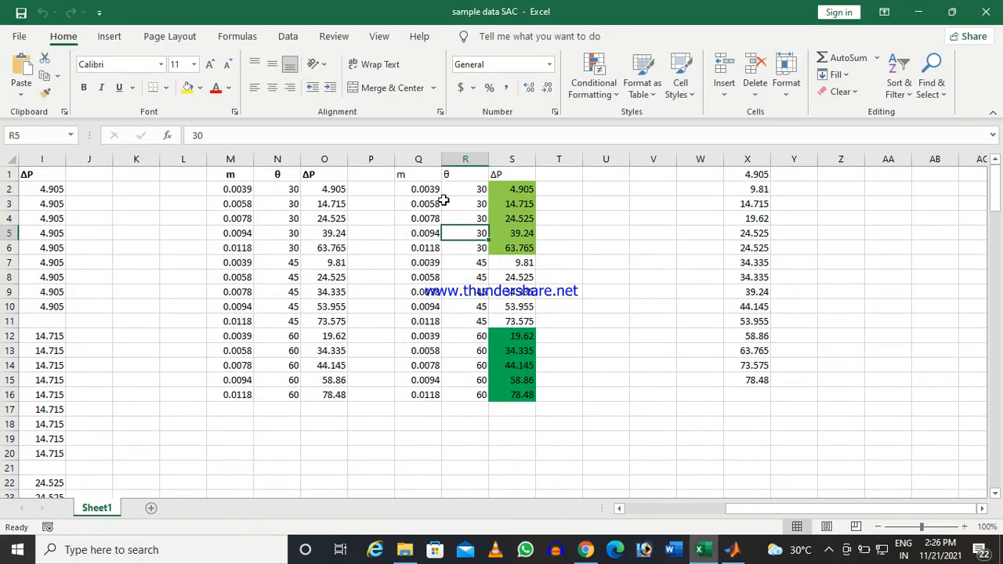
pyautogui.moveTo(410, 175); pyautogui.dragTo(514, 398)
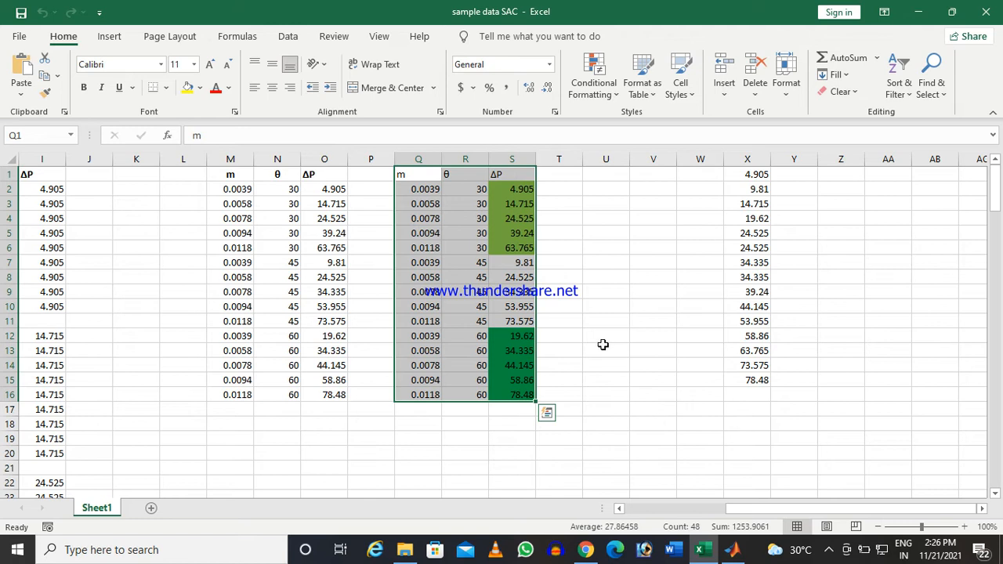
pyautogui.click(584, 309)
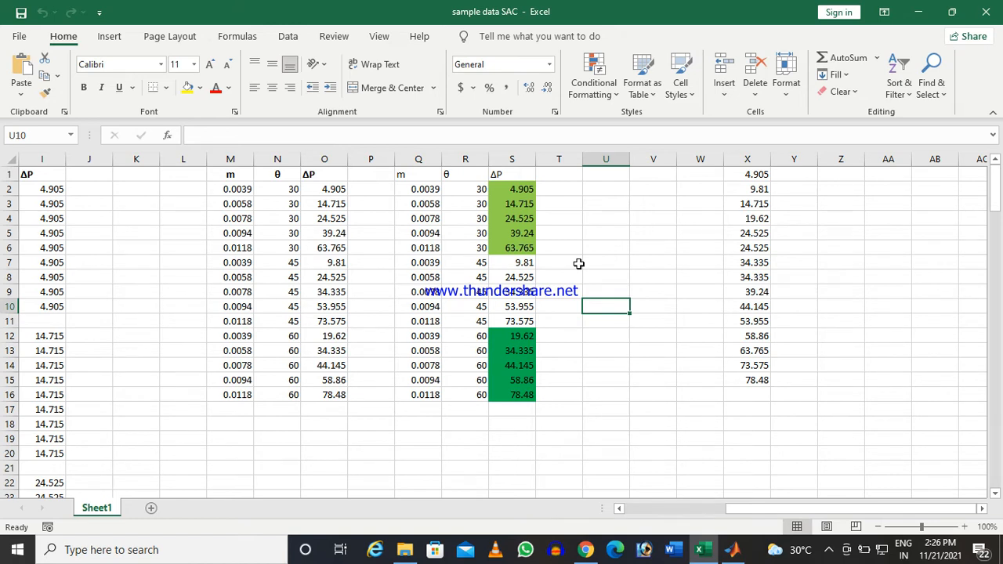
# Review the input data by highlighting Q2:R16, the m values in Q2:Q6 and the θ values in R2:R16.
pyautogui.moveTo(417, 188); pyautogui.dragTo(476, 394)
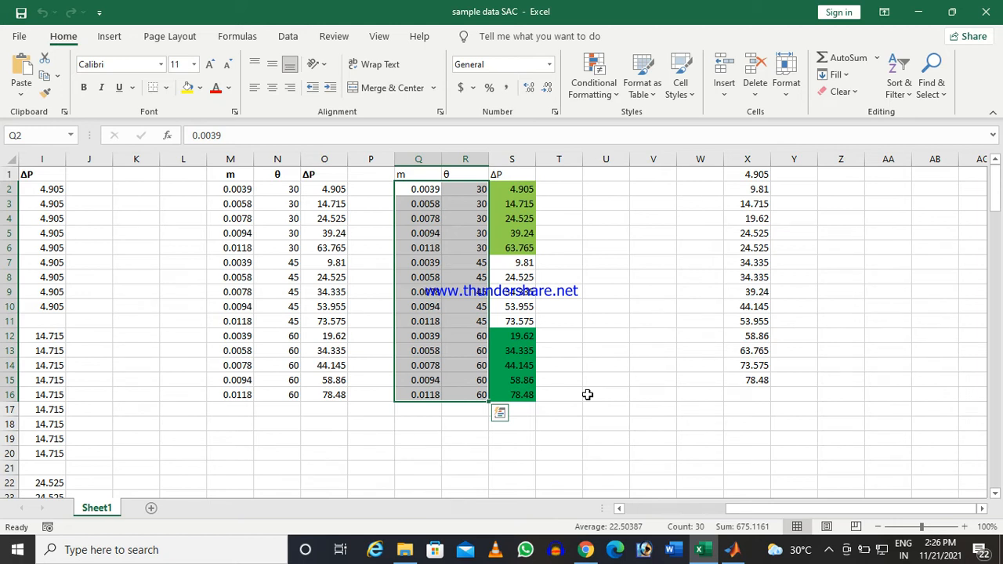
pyautogui.click(633, 272)
pyautogui.click(420, 193)
pyautogui.moveTo(420, 196); pyautogui.dragTo(423, 254)
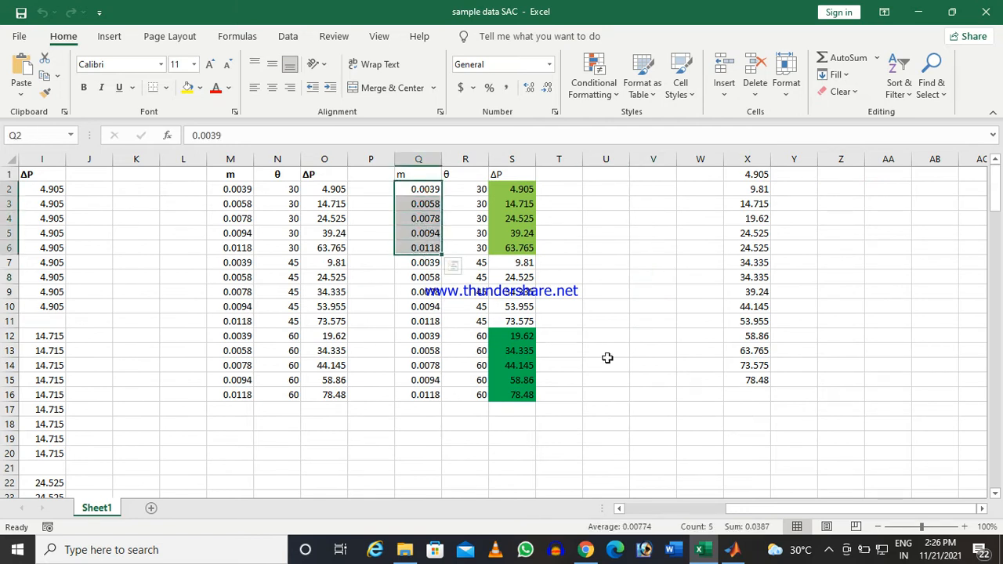
pyautogui.click(415, 249)
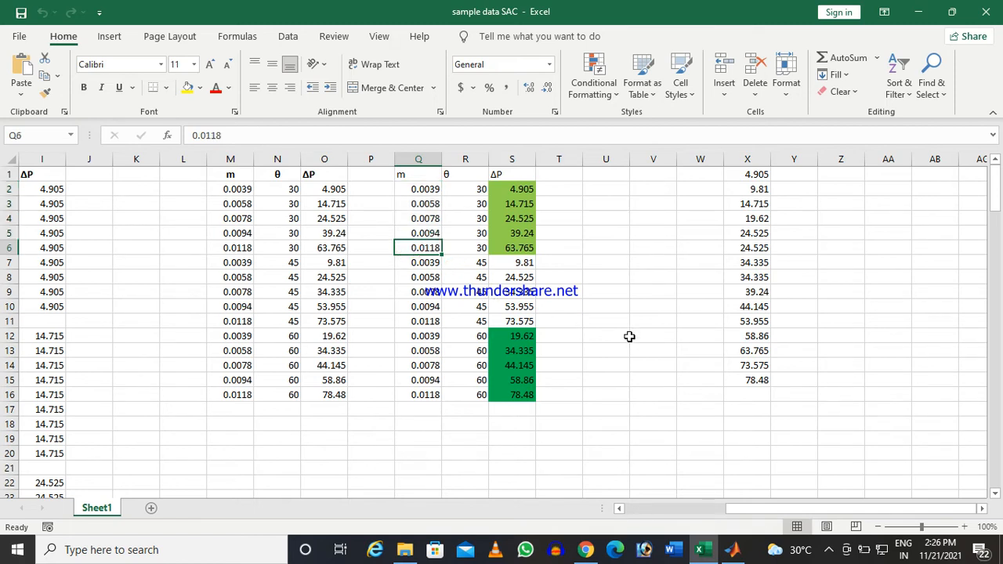
pyautogui.moveTo(462, 189); pyautogui.dragTo(460, 394)
pyautogui.click(683, 307)
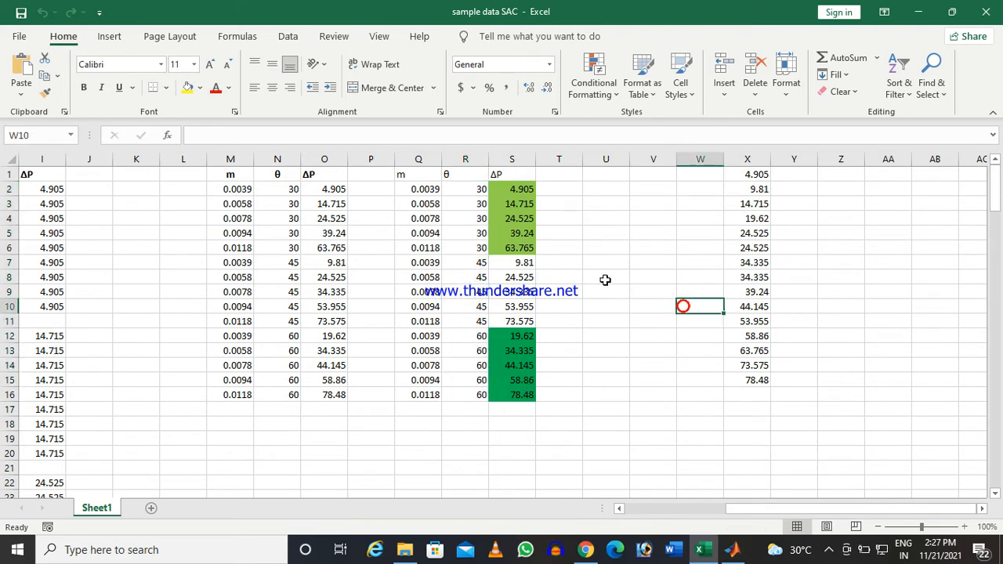
# Review the ΔP output values in column S against the m and θ inputs in columns Q and R.
pyautogui.moveTo(516, 191); pyautogui.dragTo(522, 404)
pyautogui.click(620, 407)
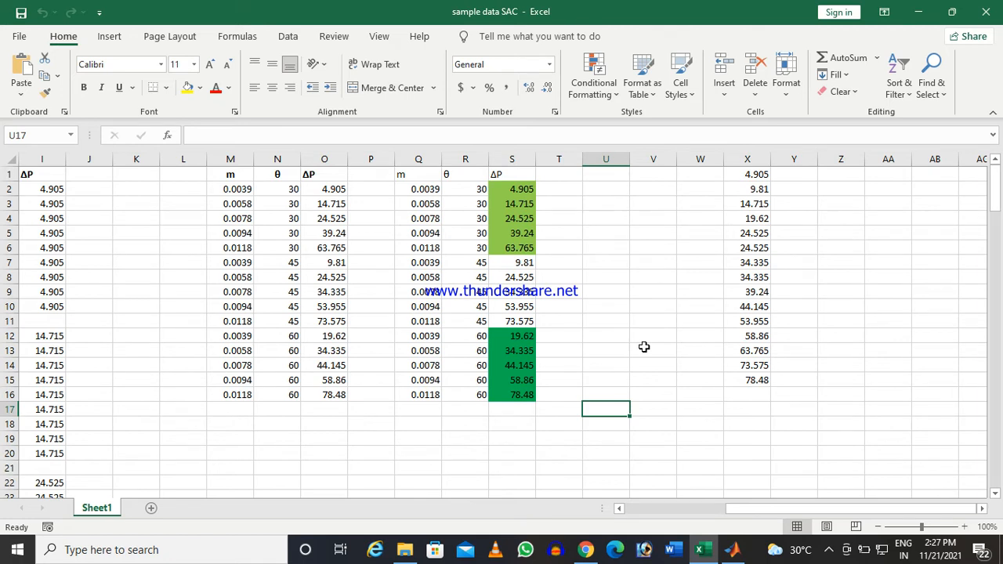
pyautogui.moveTo(415, 188); pyautogui.dragTo(467, 387)
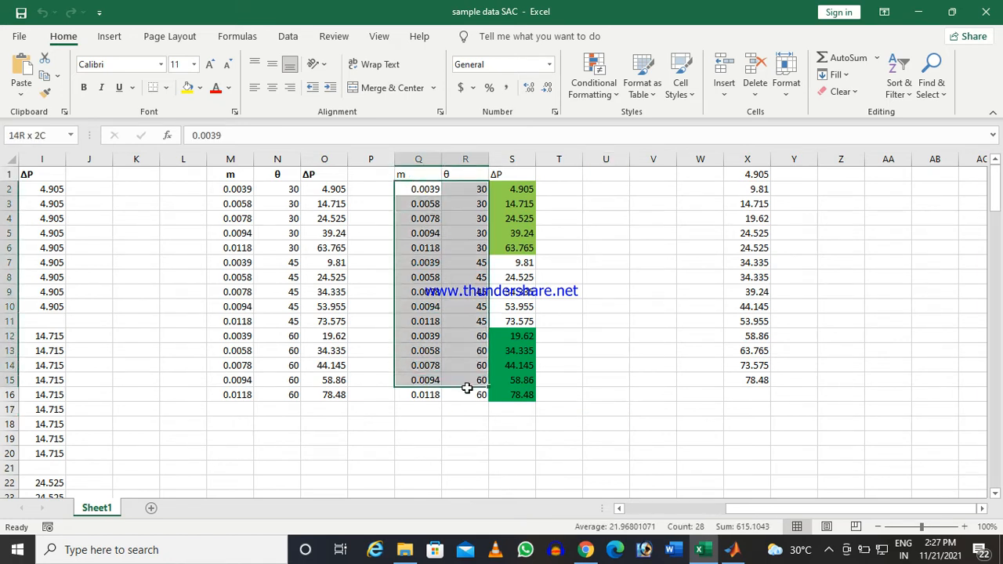
pyautogui.moveTo(517, 175); pyautogui.dragTo(517, 401)
pyautogui.click(606, 408)
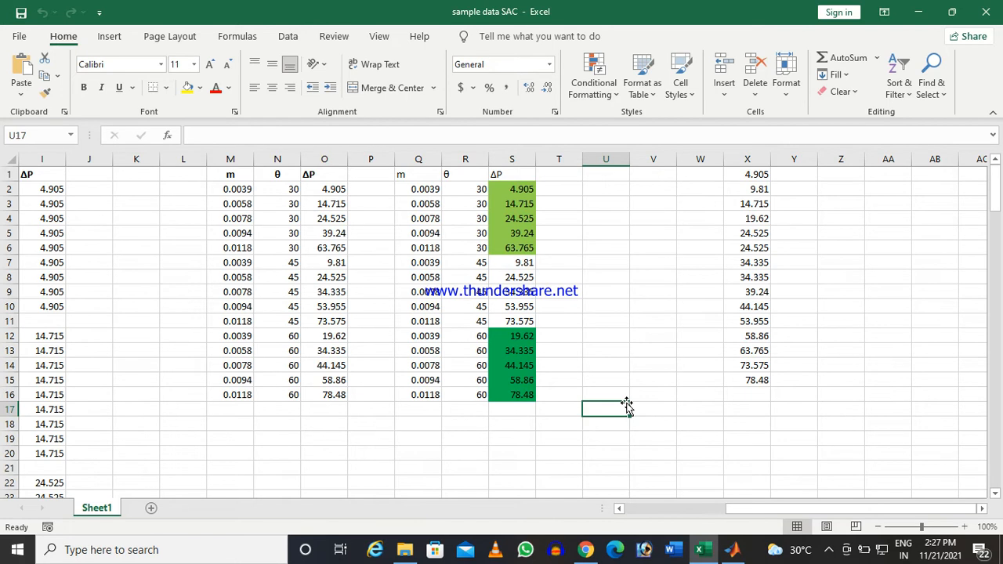
# Switch to MATLAB and arrange its restored window beside the Excel workbook so the m, θ and ΔP table stays visible.
pyautogui.click(730, 551)
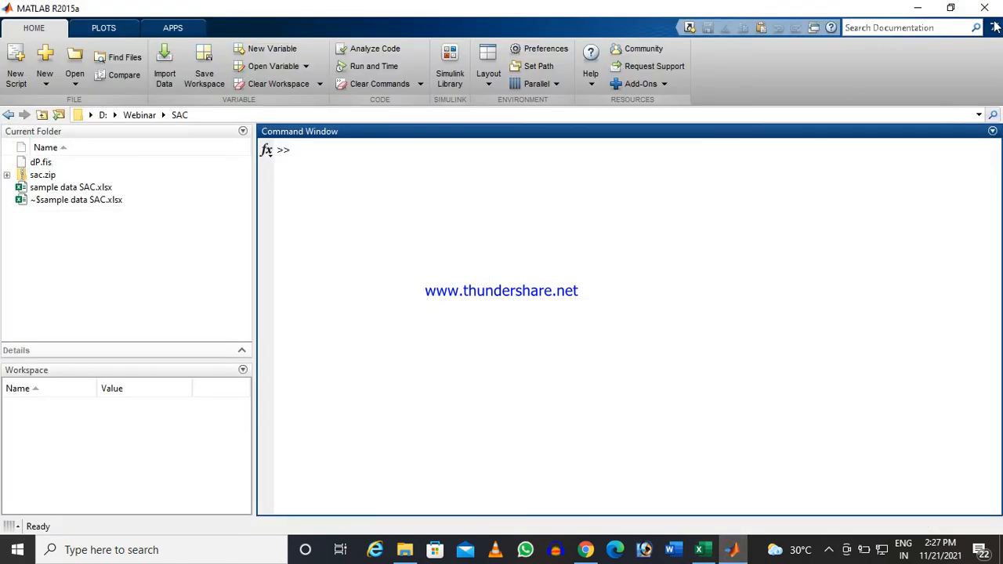
pyautogui.click(951, 8)
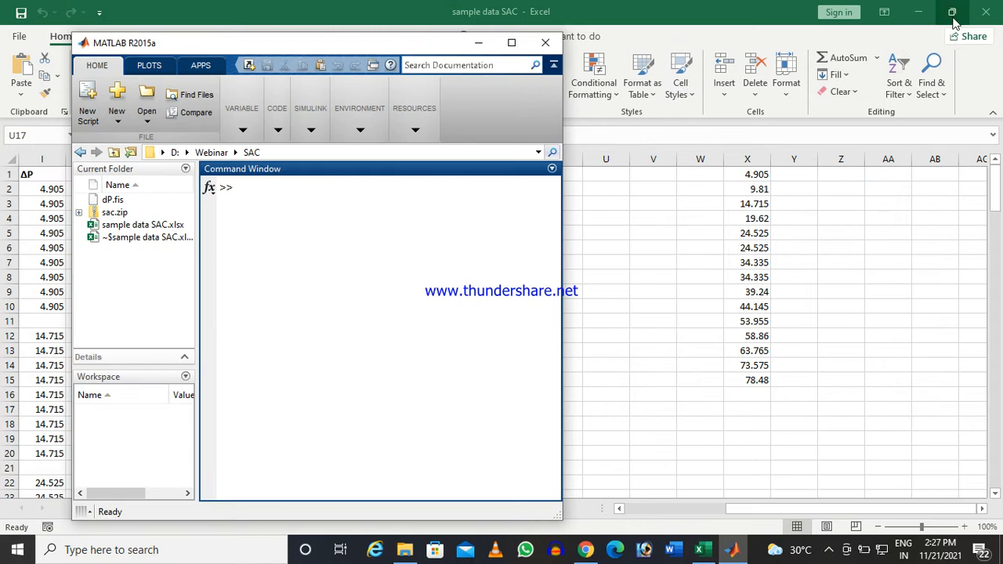
pyautogui.click(952, 19)
pyautogui.moveTo(614, 69); pyautogui.dragTo(888, 53)
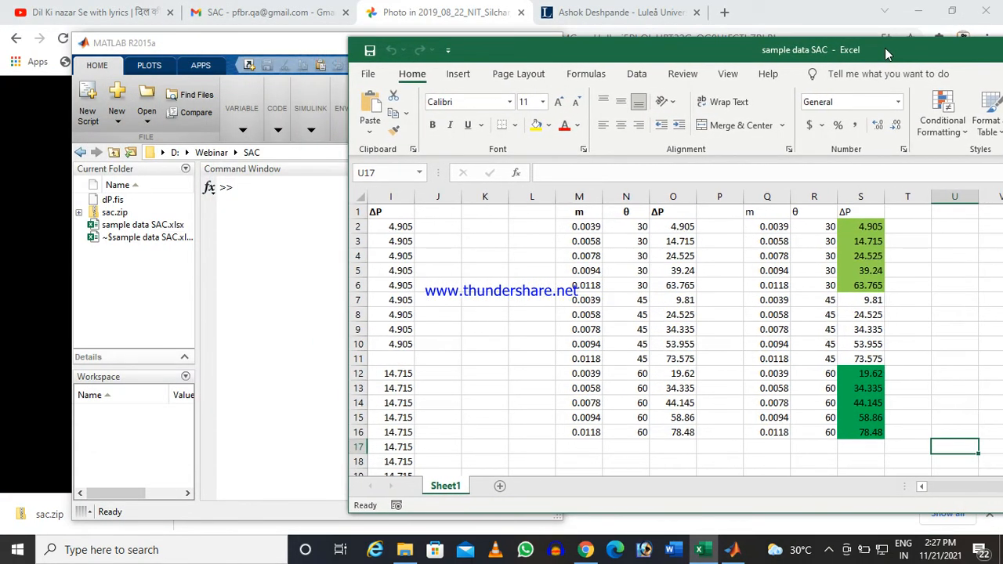
pyautogui.moveTo(316, 43); pyautogui.dragTo(296, 16)
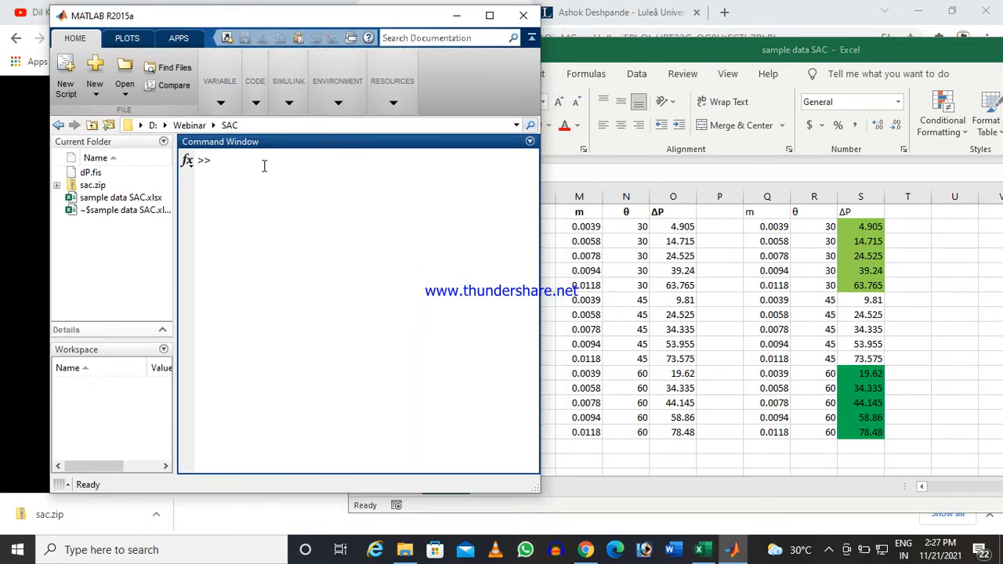
# Launch the Fuzzy Logic Designer with the fuzzy command and place its window clear of the Excel data table.
pyautogui.write('fuzzy')
pyautogui.press('Return')
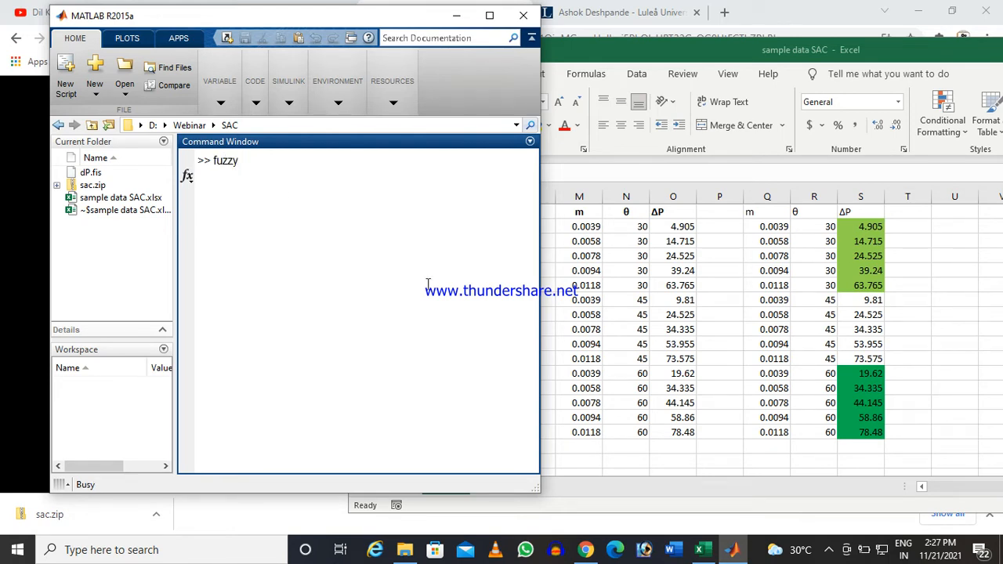
pyautogui.click(830, 550)
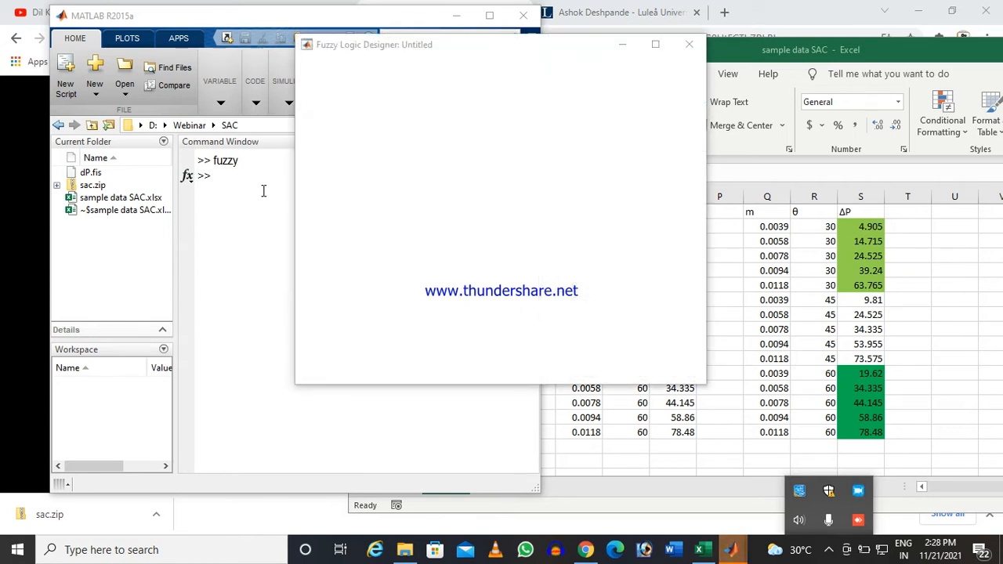
pyautogui.moveTo(501, 50); pyautogui.dragTo(326, 46)
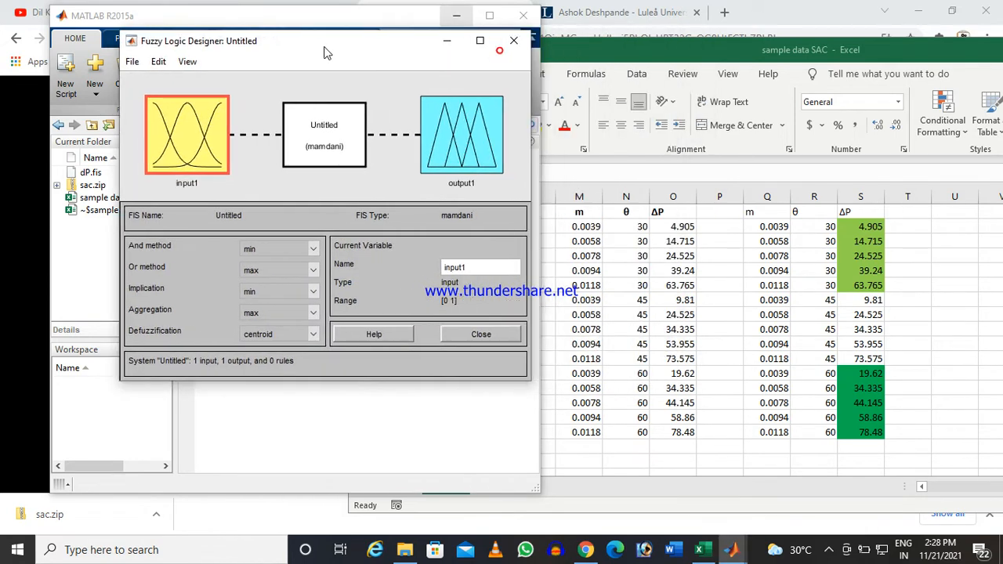
# Import the dP.fis fuzzy inference system from file into the Fuzzy Logic Designer.
pyautogui.click(134, 61)
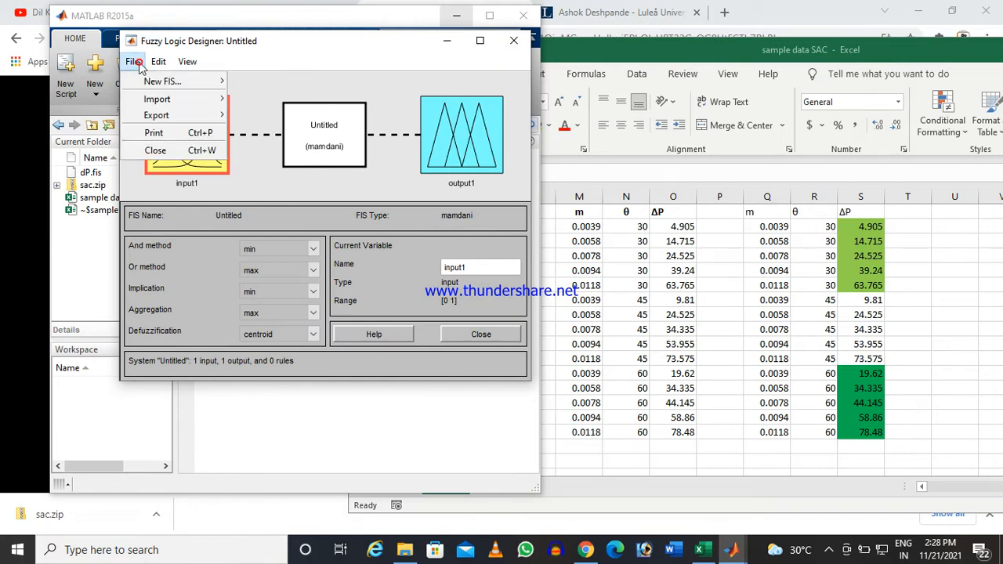
pyautogui.moveTo(173, 121)
pyautogui.moveTo(160, 98)
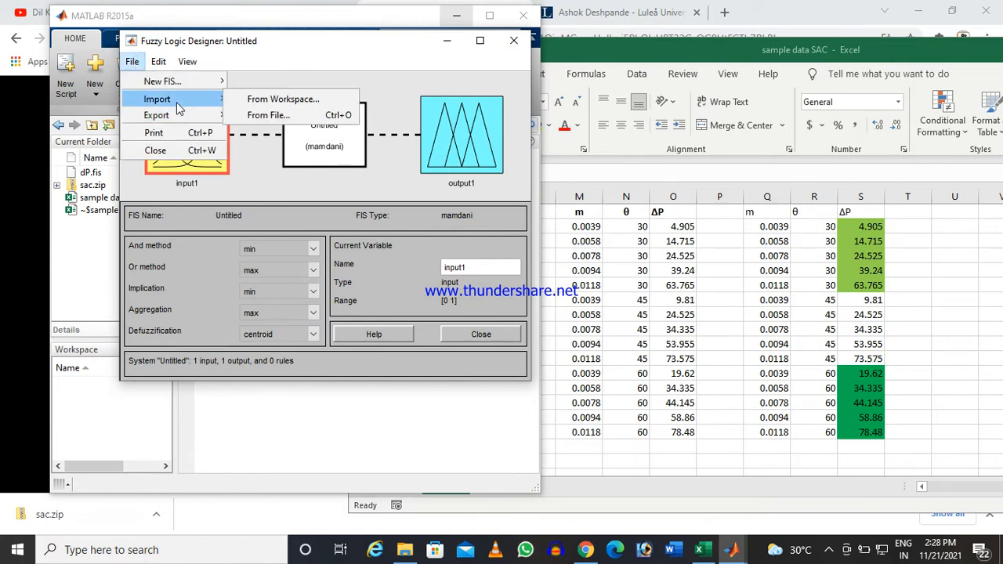
pyautogui.click(260, 114)
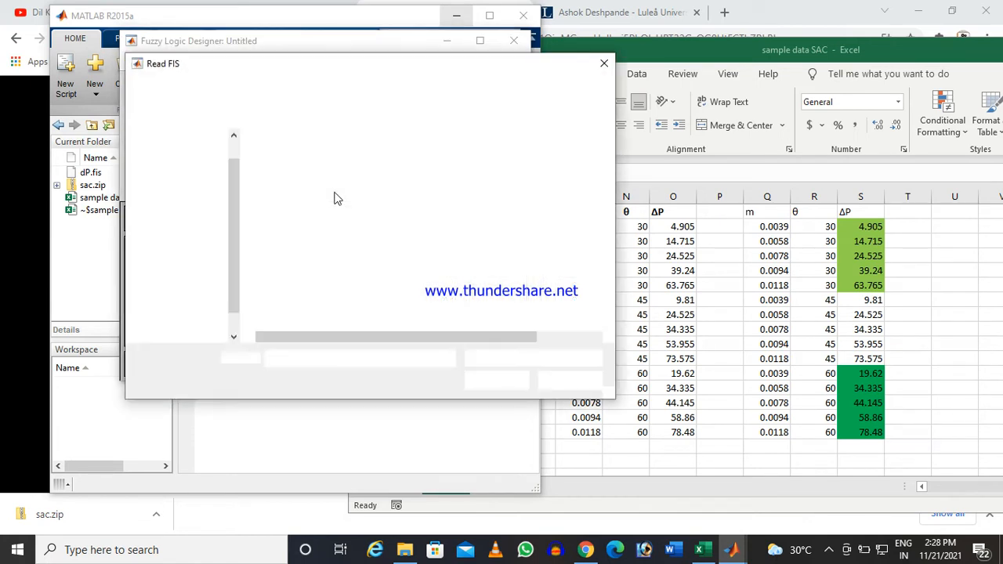
pyautogui.click(280, 162)
pyautogui.click(505, 380)
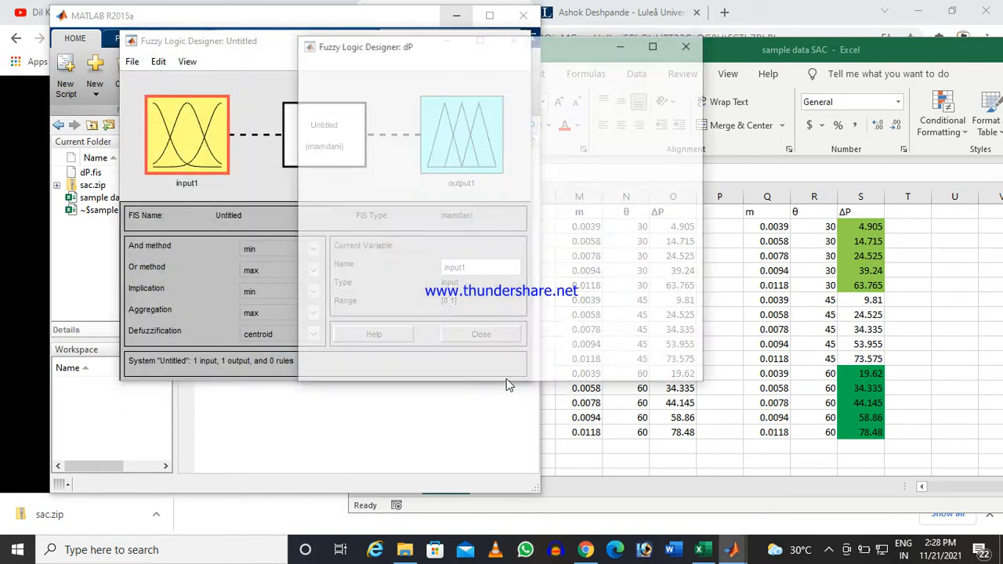
# Close the Untitled Fuzzy Logic Designer window without saving its changes.
pyautogui.click(180, 43)
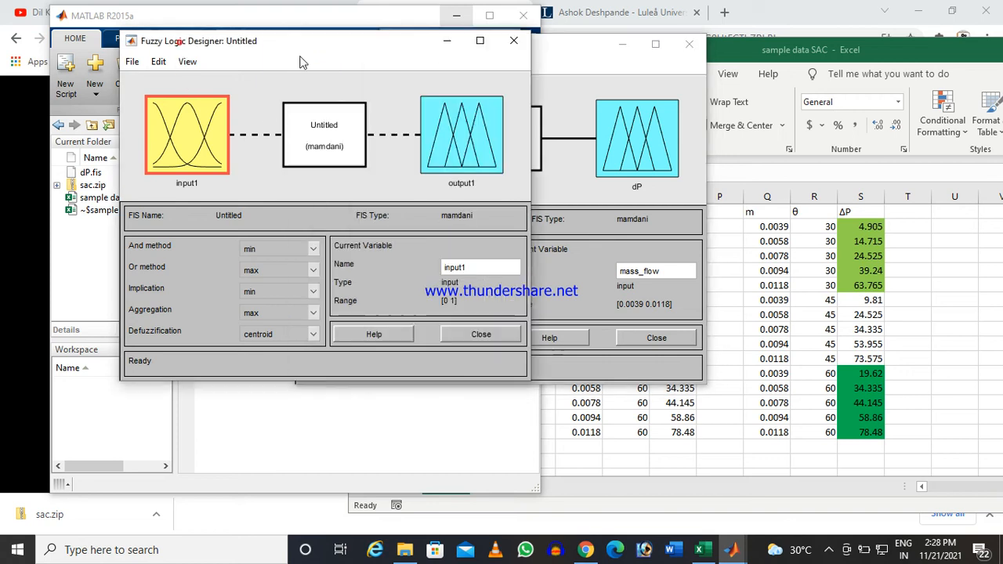
pyautogui.click(511, 45)
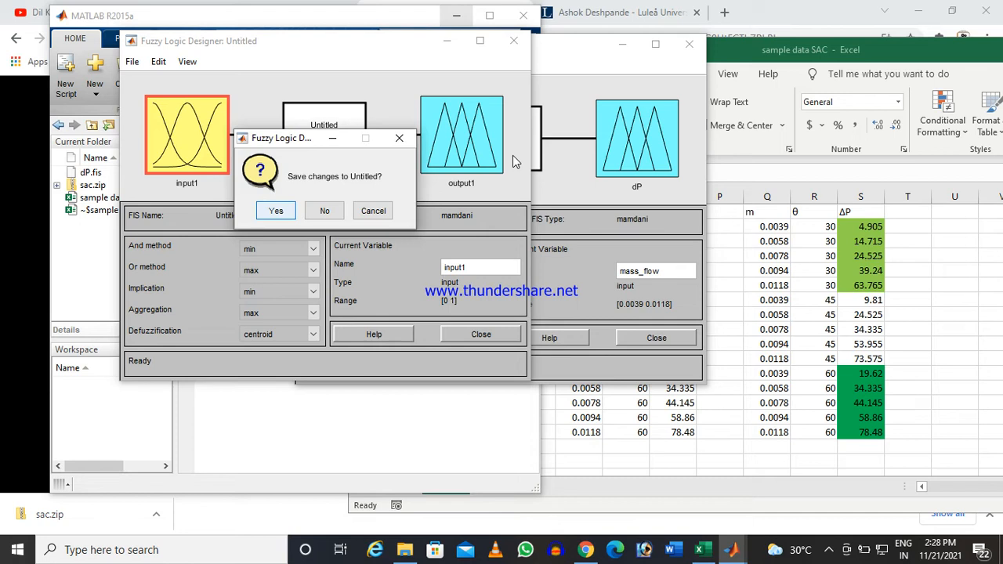
pyautogui.click(325, 213)
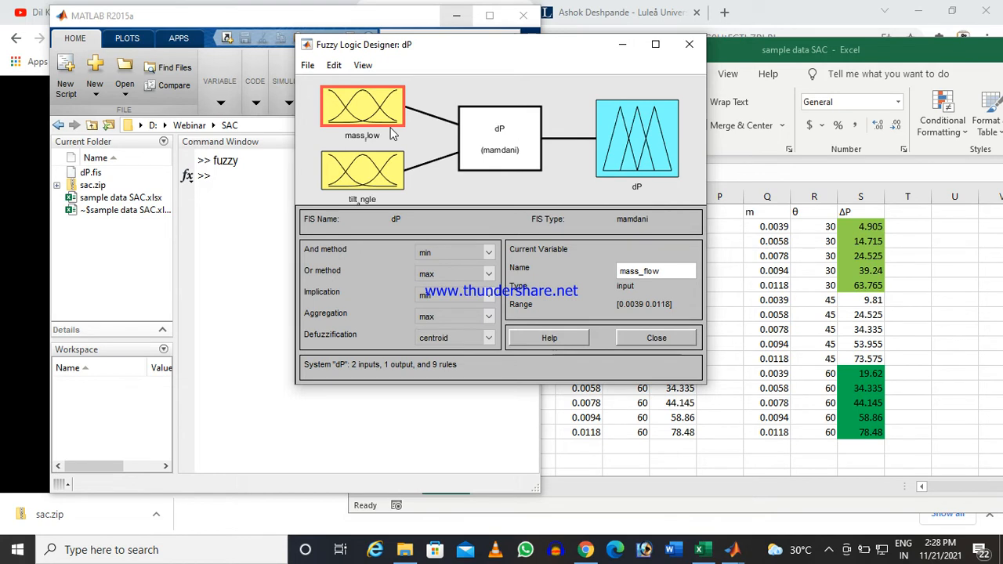
pyautogui.click(334, 65)
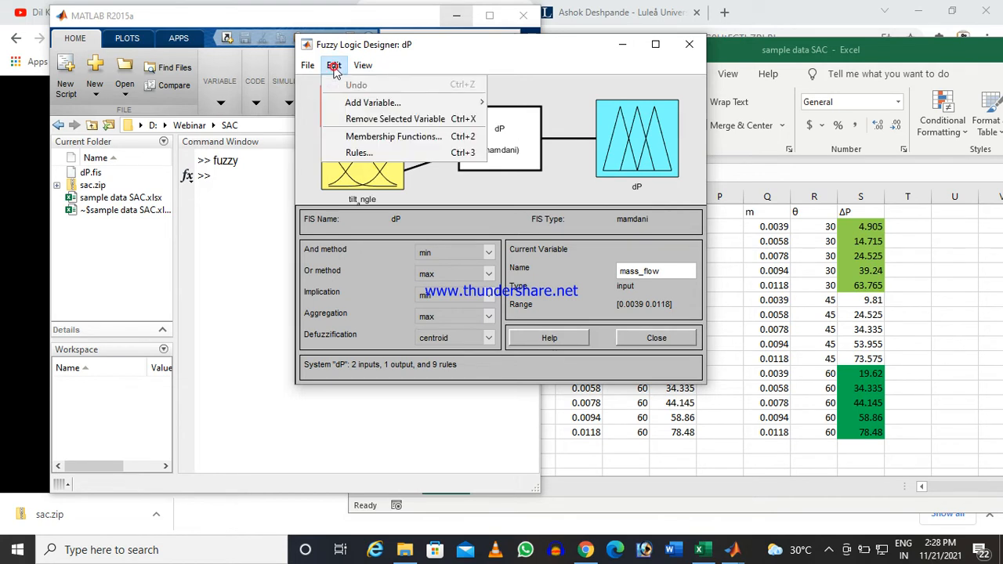
pyautogui.moveTo(365, 104)
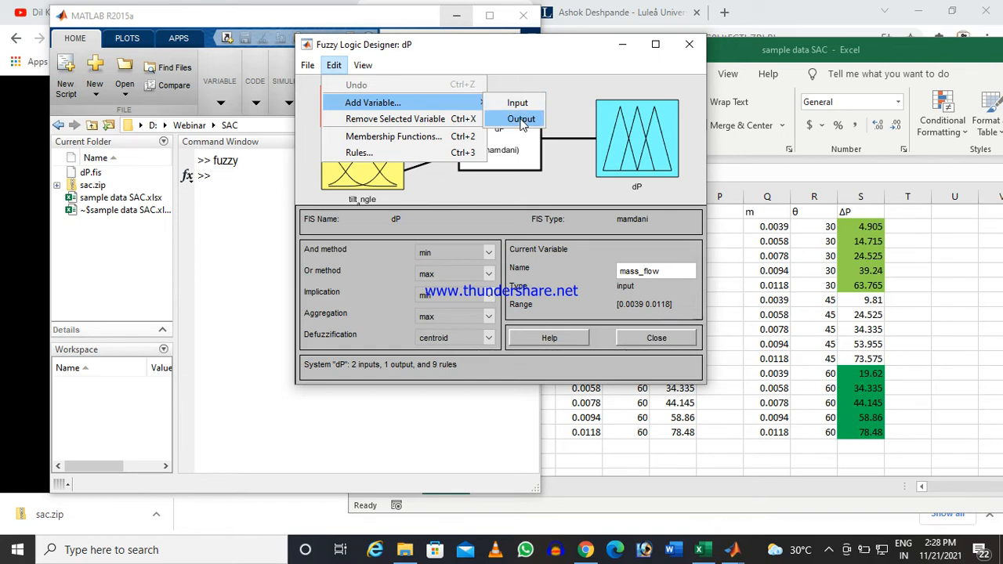
pyautogui.click(525, 54)
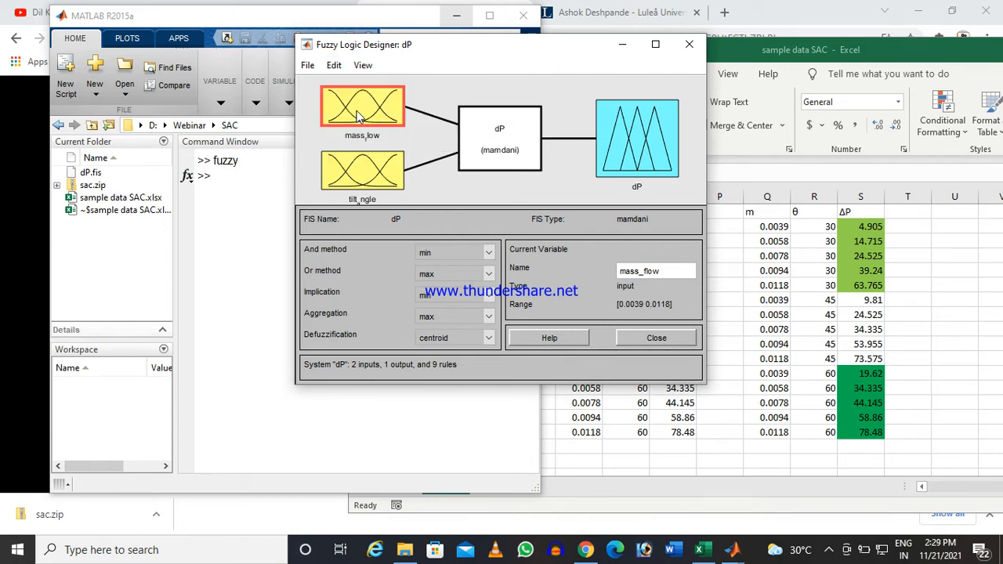
# Open the membership functions of the mass_flow input and examine the m values in Q2:Q6 of the Excel workbook, from Q2:Q4 to Q4:Q6.
pyautogui.click(356, 114)
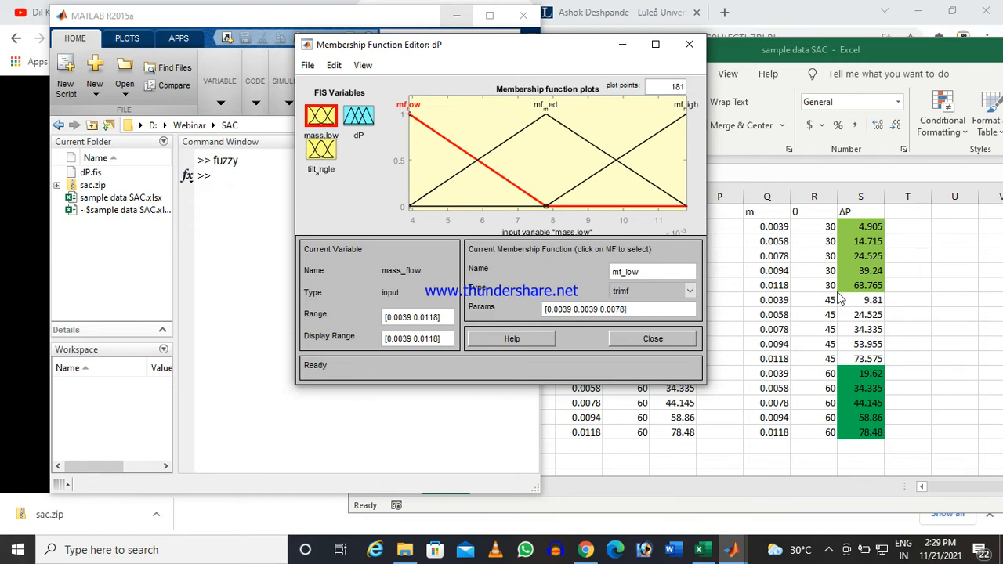
pyautogui.click(767, 240)
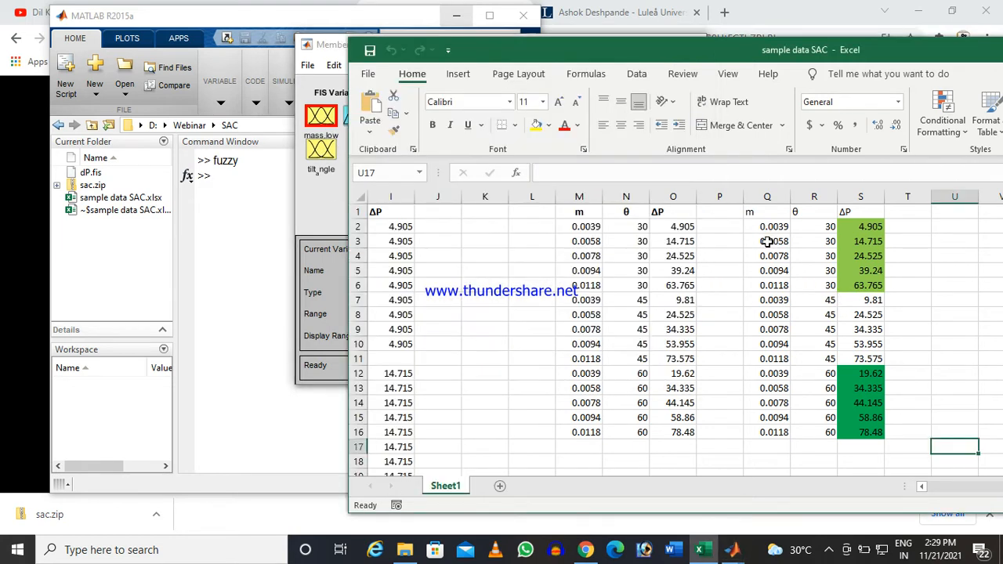
pyautogui.moveTo(767, 225); pyautogui.dragTo(772, 285)
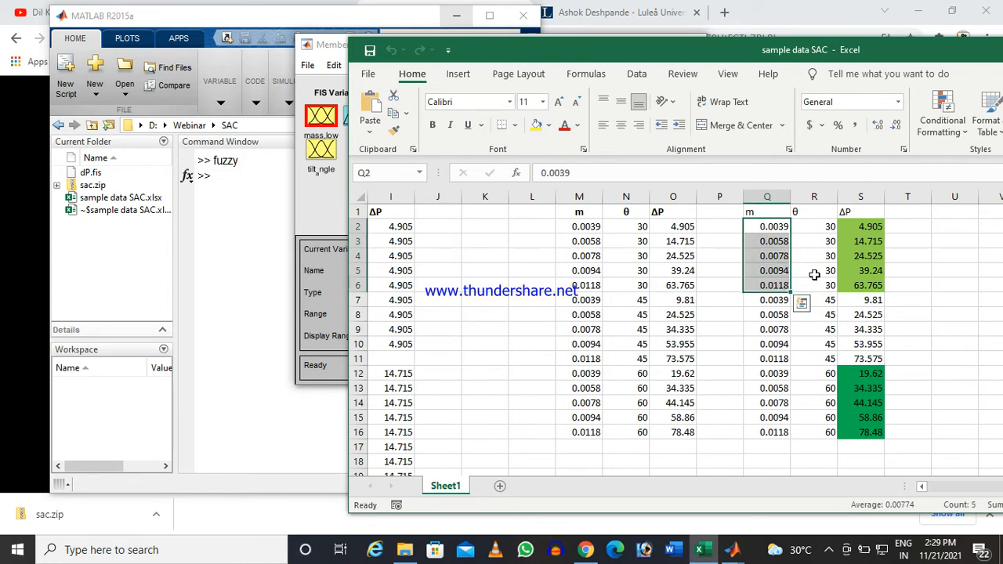
pyautogui.click(774, 228)
pyautogui.moveTo(775, 228); pyautogui.dragTo(774, 257)
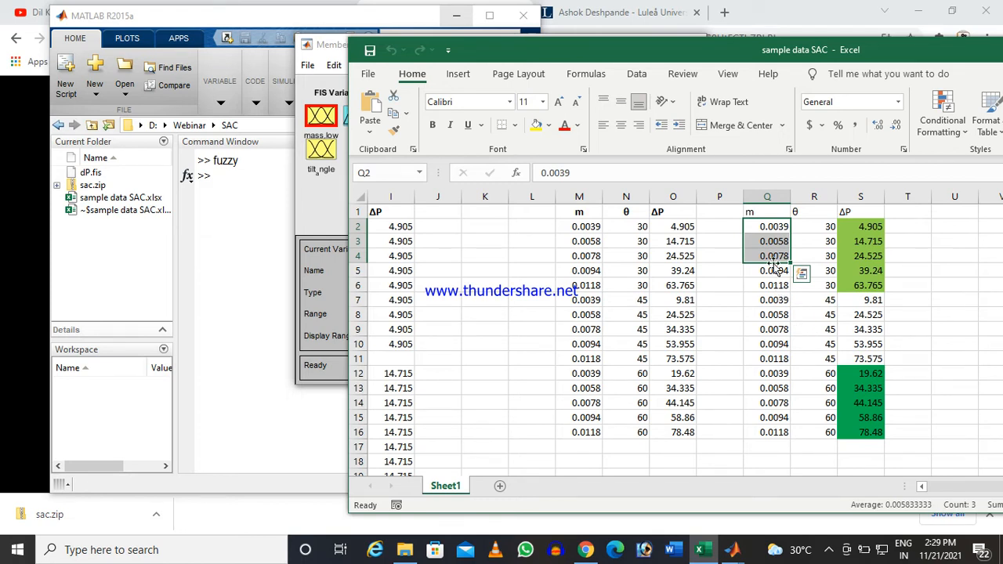
pyautogui.moveTo(774, 258); pyautogui.dragTo(773, 285)
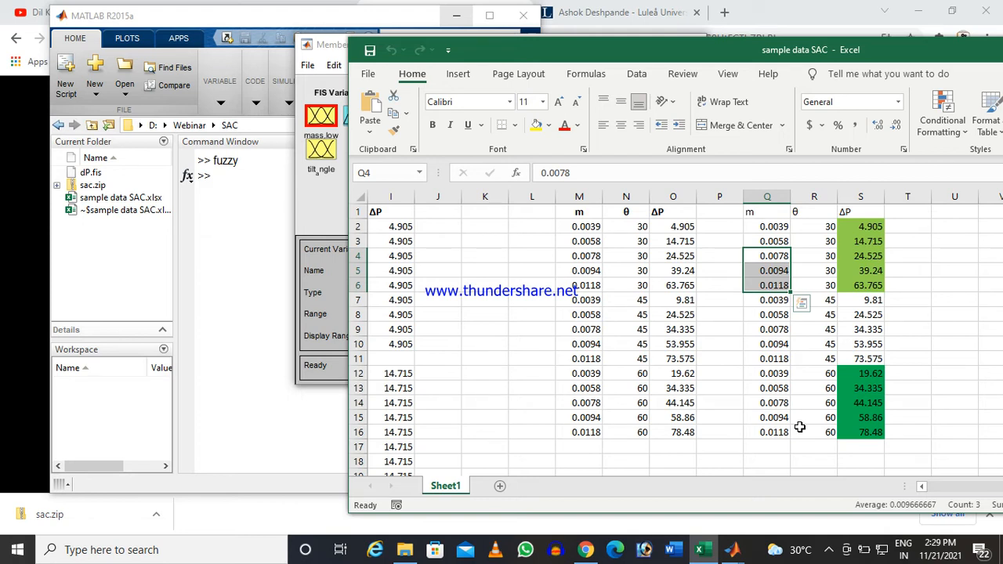
pyautogui.click(779, 254)
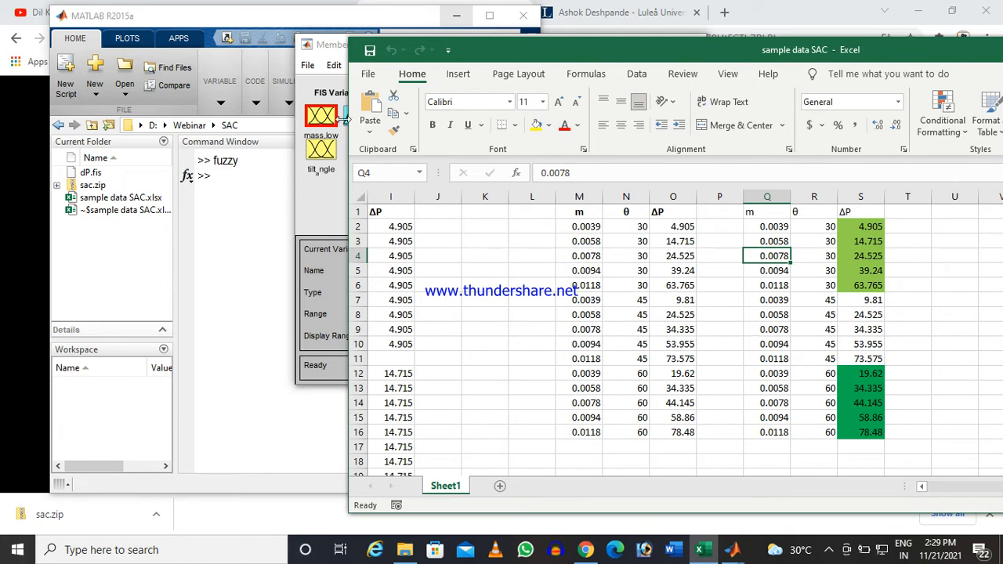
# Switch back to MATLAB, close the Membership Function Editor and bring the dP Fuzzy Logic Designer to the front.
pyautogui.click(340, 49)
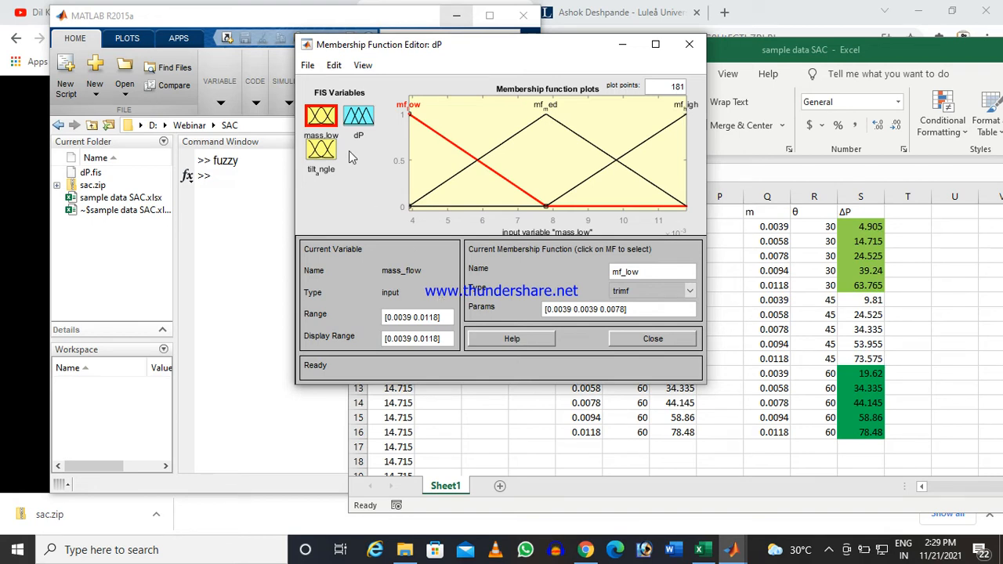
pyautogui.click(688, 45)
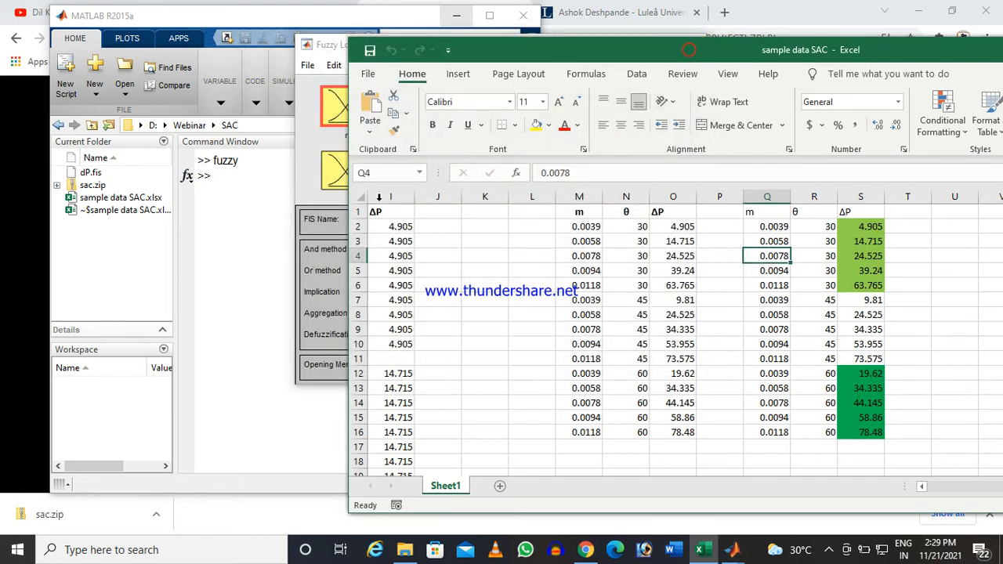
pyautogui.click(315, 48)
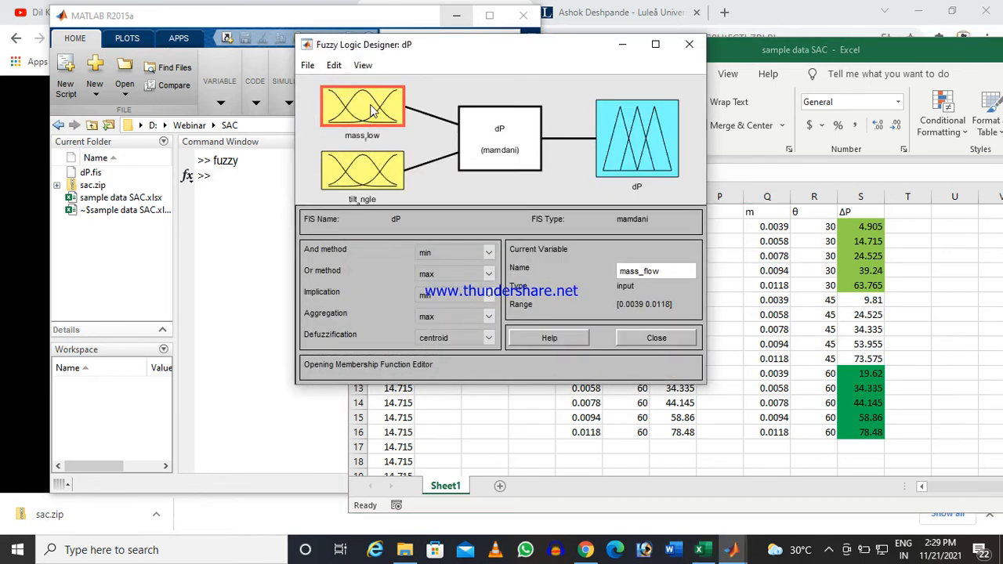
# Add a third input variable to the dP fuzzy inference system.
pyautogui.click(307, 66)
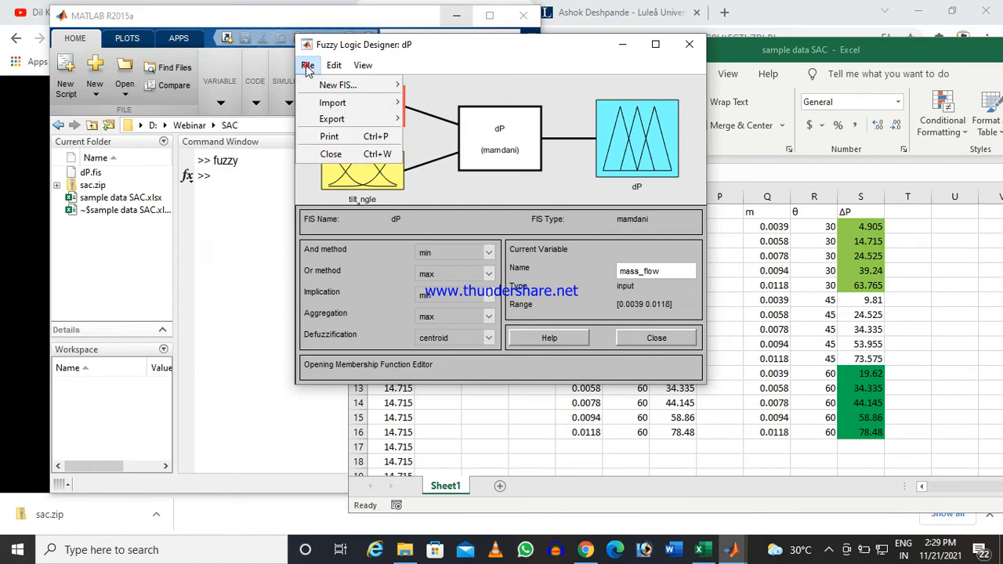
pyautogui.moveTo(337, 69)
pyautogui.moveTo(354, 103)
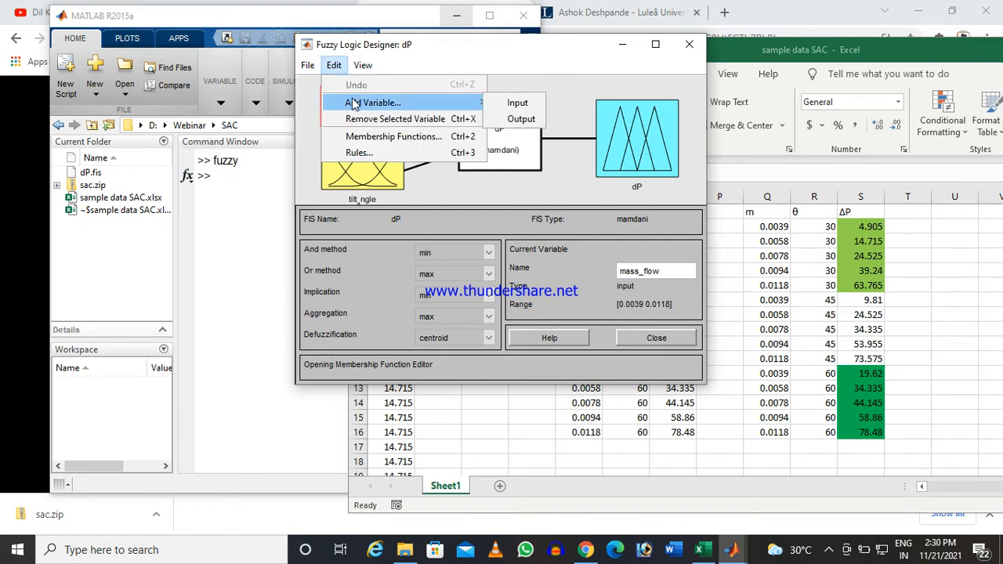
pyautogui.click(517, 108)
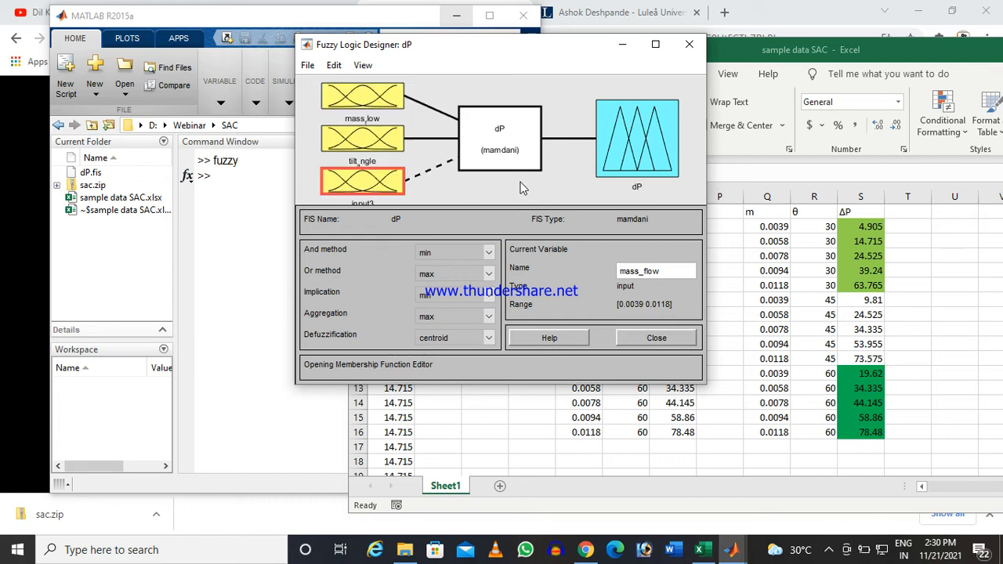
pyautogui.click(687, 48)
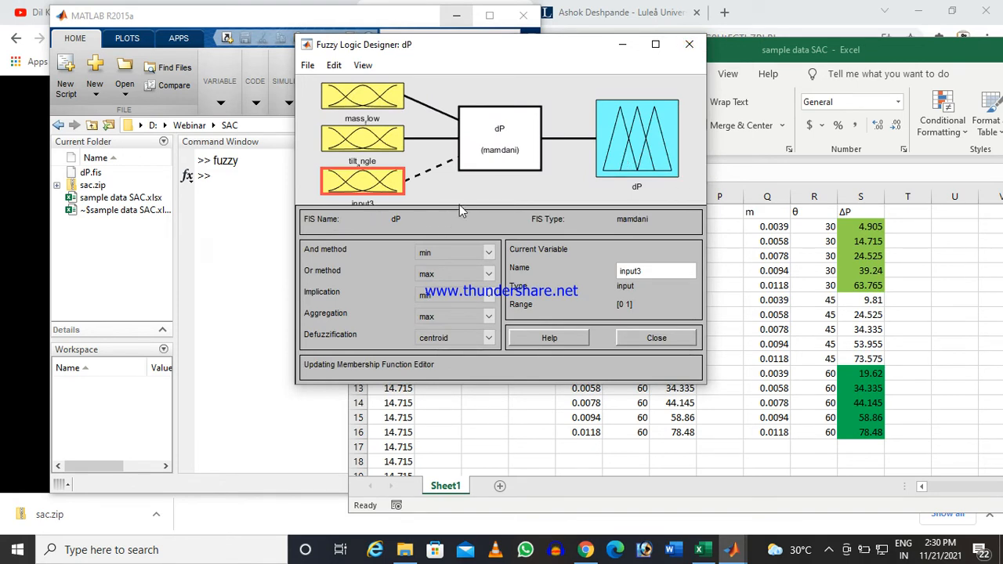
# Check the input3 variable's name and membership functions, and remove input3 from the dP system.
pyautogui.doubleClick(654, 272)
pyautogui.click(372, 192)
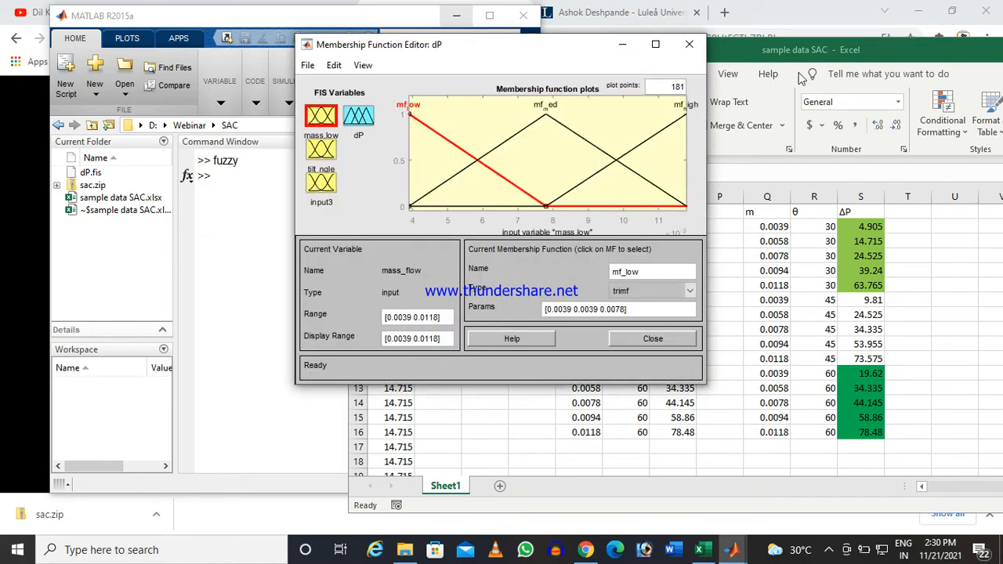
pyautogui.click(684, 44)
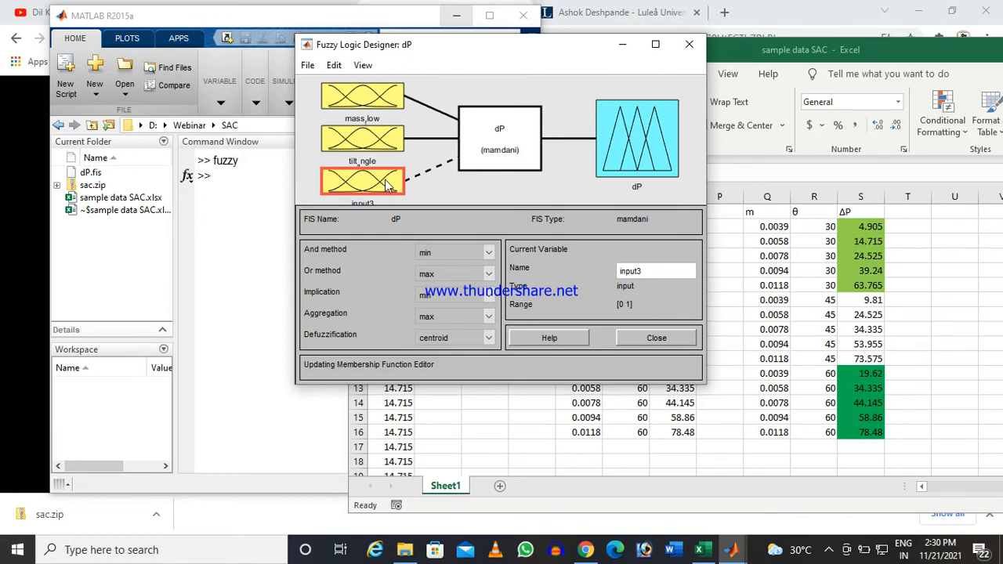
pyautogui.press('Delete')
pyautogui.click(444, 185)
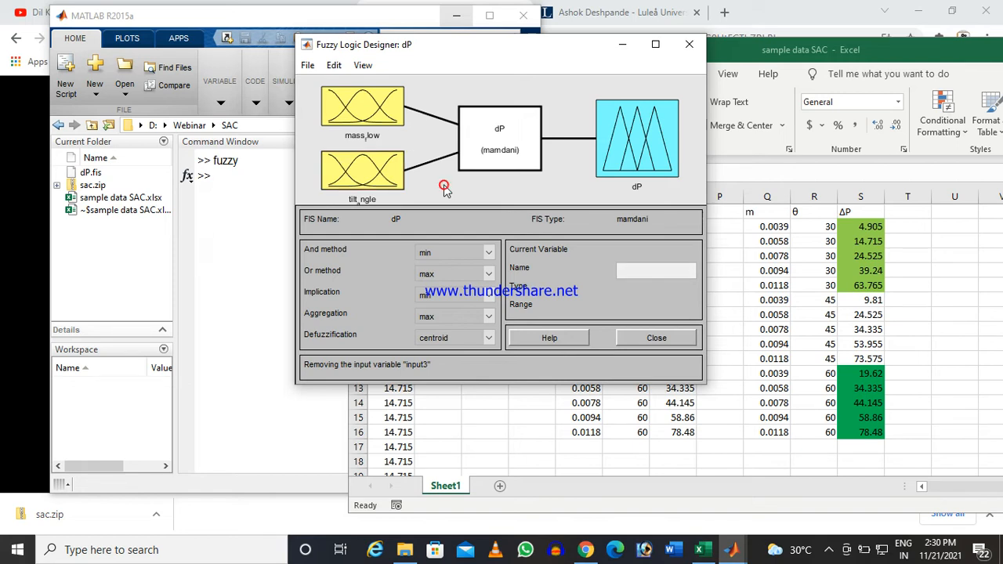
# Open the membership functions of the mass_flow input and highlight the variable's range.
pyautogui.click(378, 112)
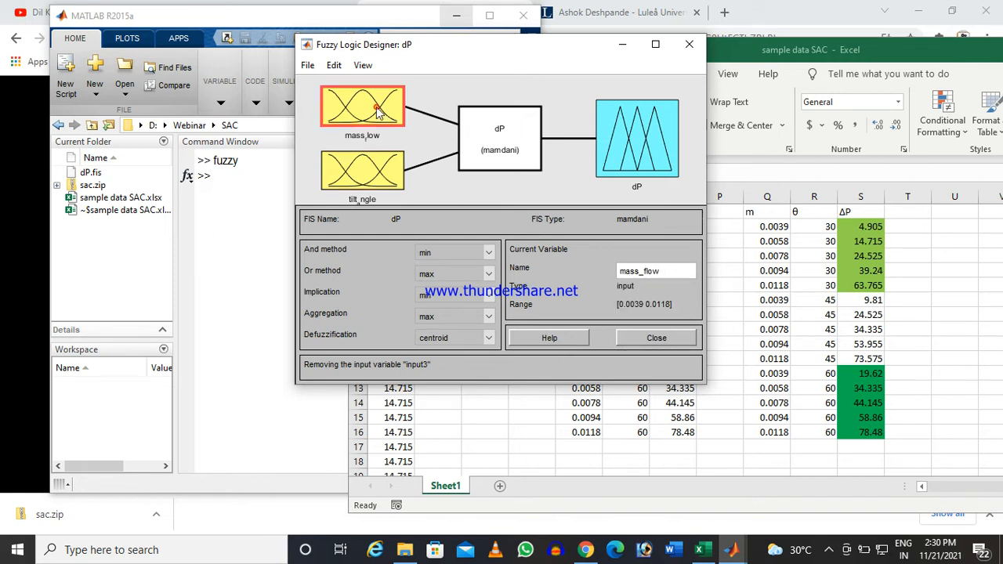
pyautogui.rightClick(371, 108)
pyautogui.doubleClick(372, 112)
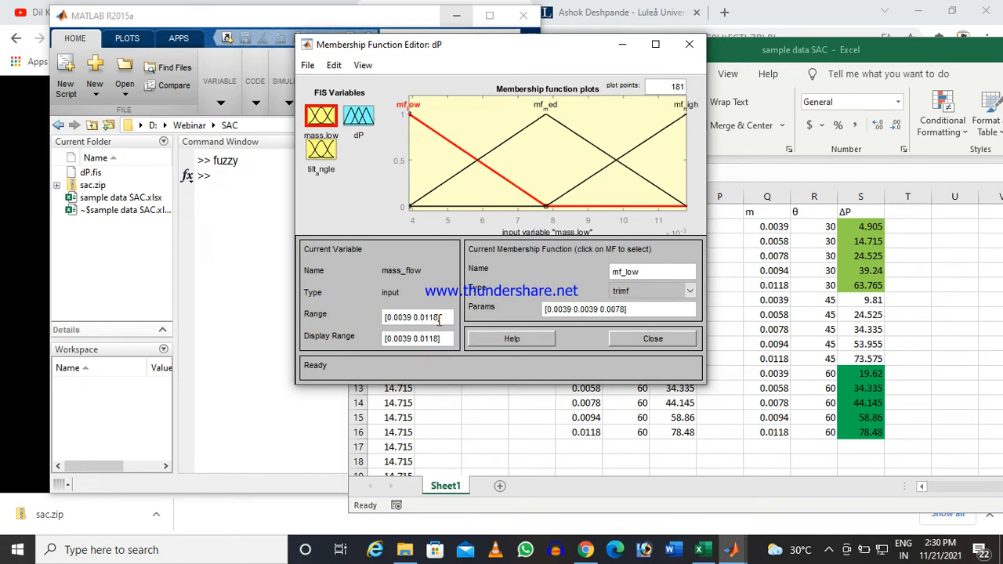
pyautogui.moveTo(442, 317); pyautogui.dragTo(384, 317)
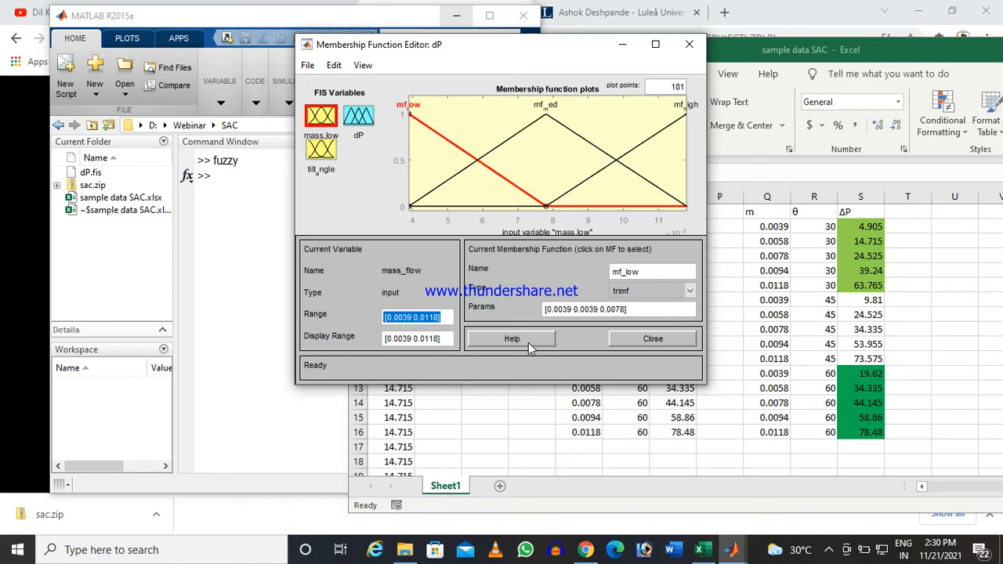
# Inspect the parameters of mass_flow's mf_low, mf_med and mf_high membership functions by selecting each curve in the plot.
pyautogui.click(460, 173)
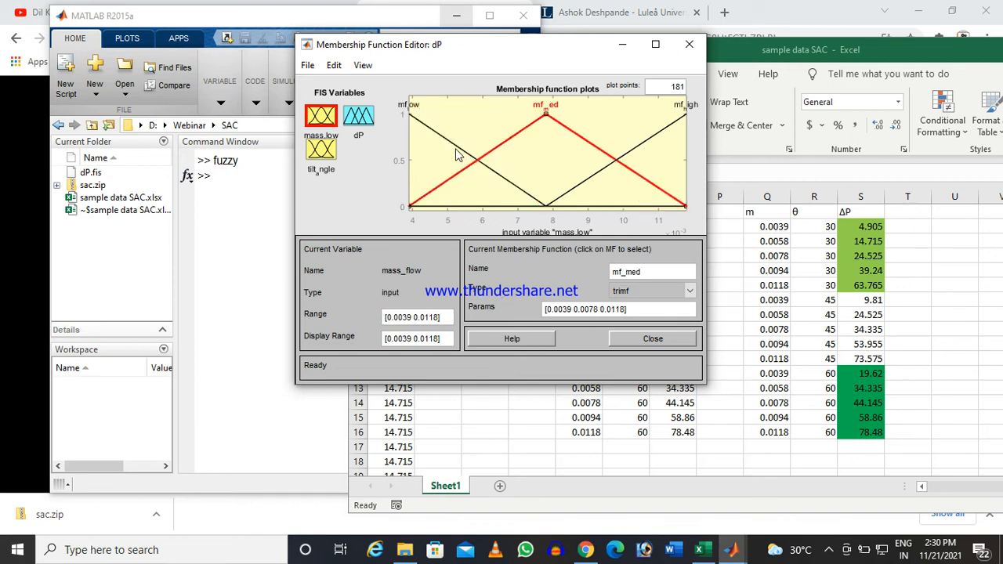
pyautogui.click(457, 149)
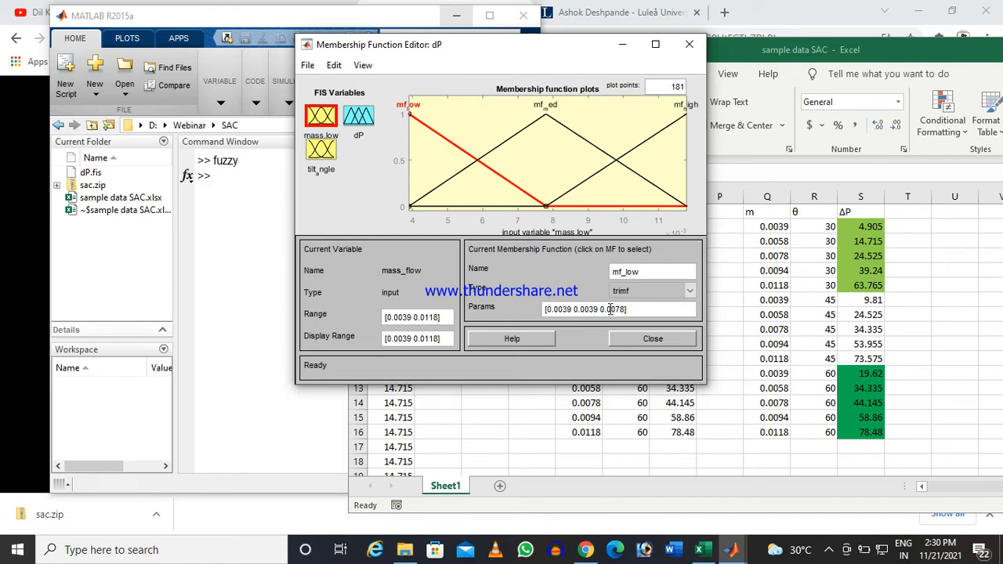
pyautogui.click(531, 129)
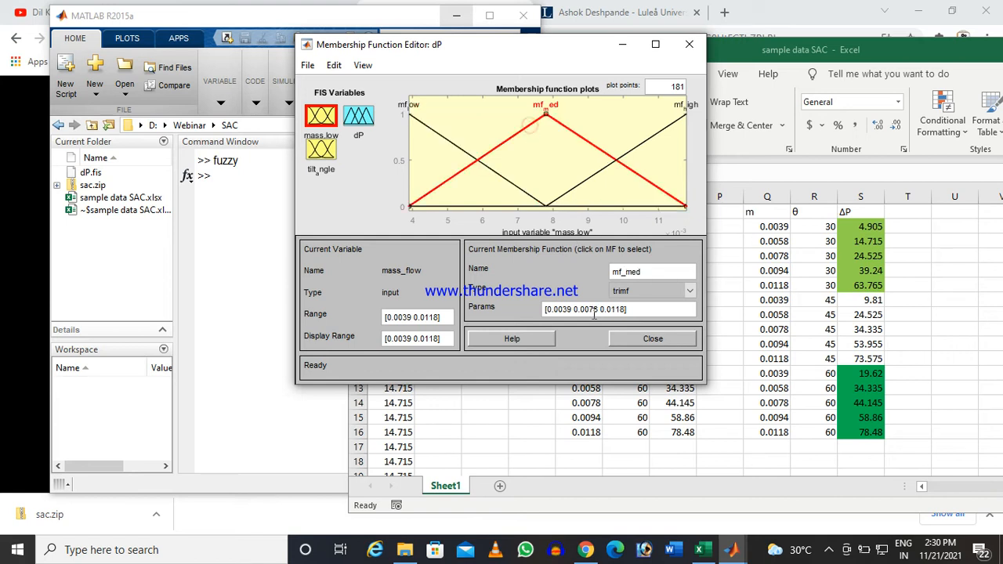
pyautogui.moveTo(586, 307); pyautogui.dragTo(596, 307)
pyautogui.click(593, 176)
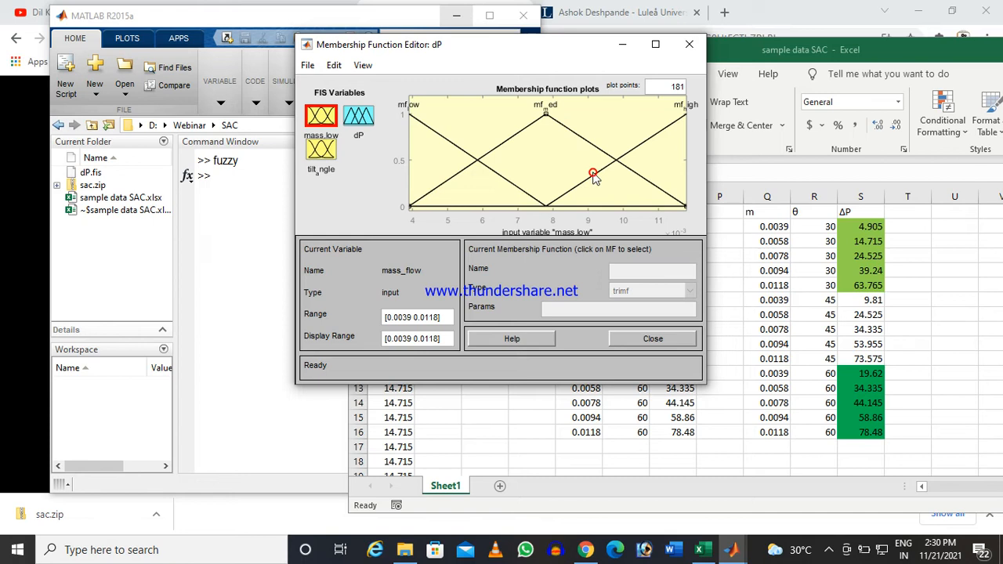
pyautogui.click(593, 175)
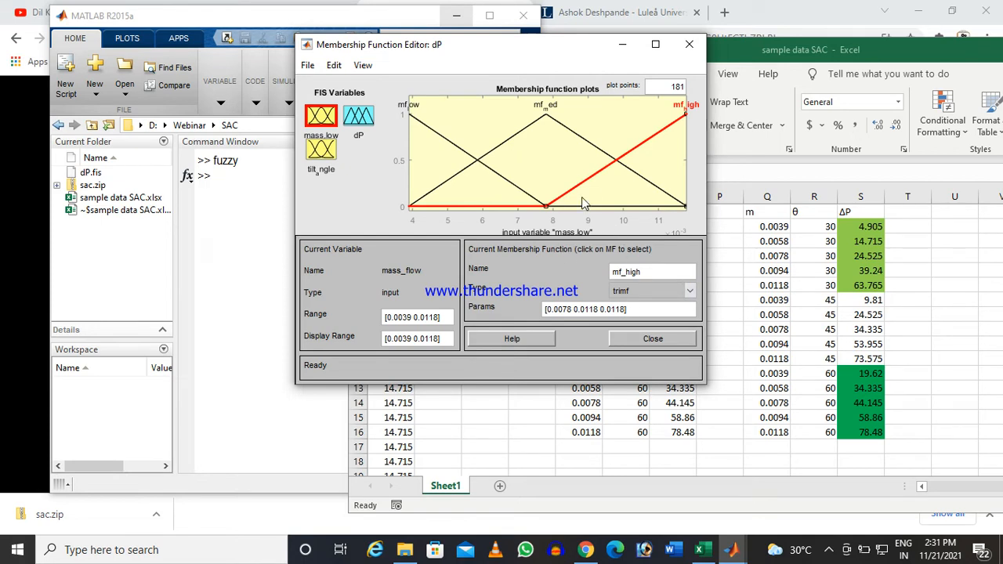
# Display the tilt_angle input and inspect the parameters of its ta_low, ta_high and ta_med membership functions.
pyautogui.click(327, 155)
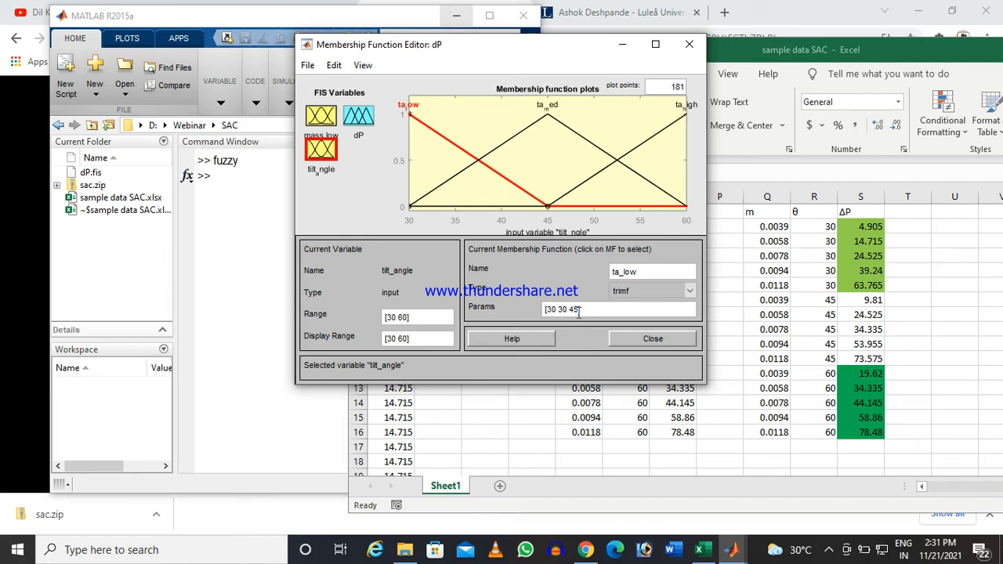
pyautogui.click(593, 175)
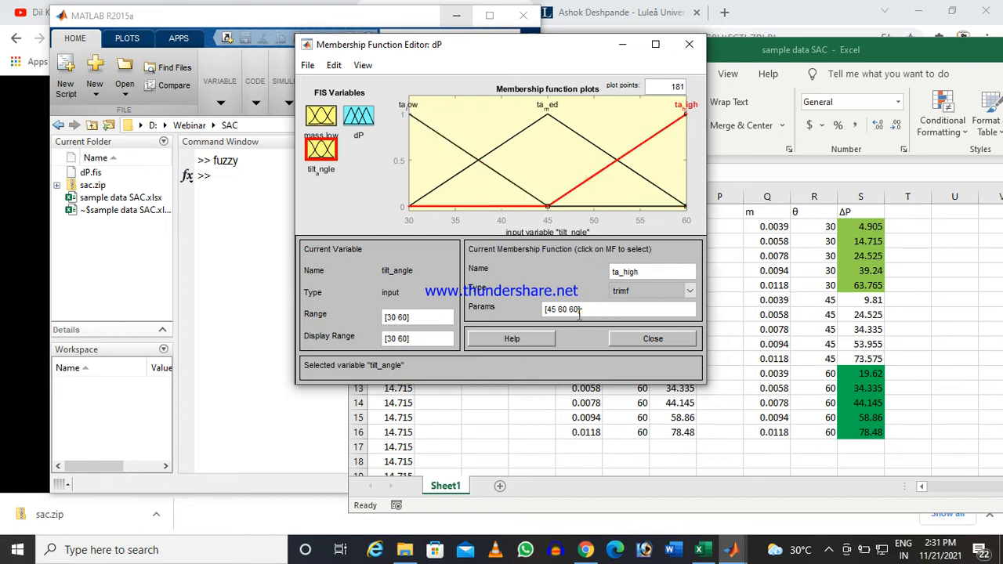
pyautogui.click(527, 134)
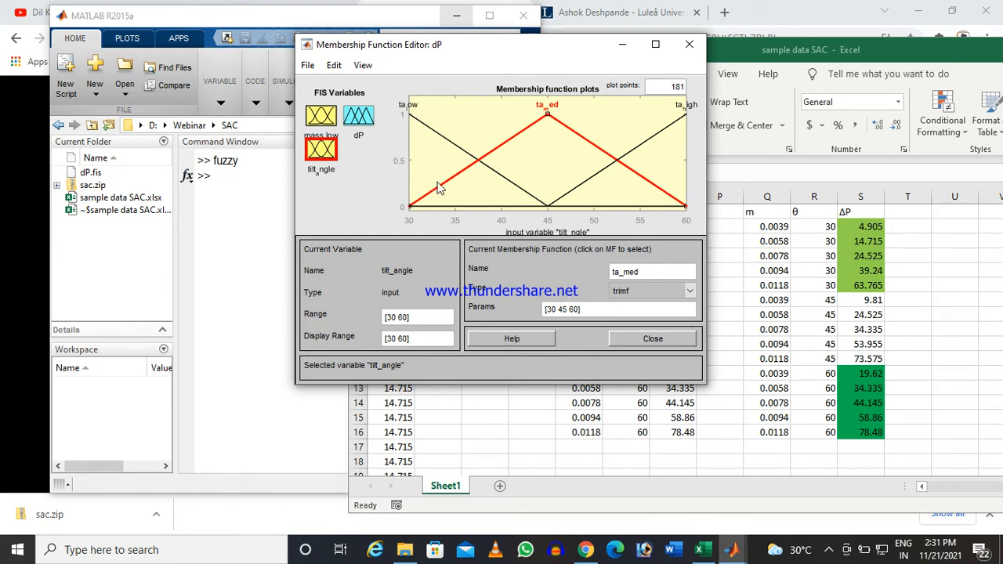
# Display the dP output's membership functions and compare them with the ΔP values in S2:S16 of the Excel workbook, returning to the Membership Function Editor.
pyautogui.click(360, 119)
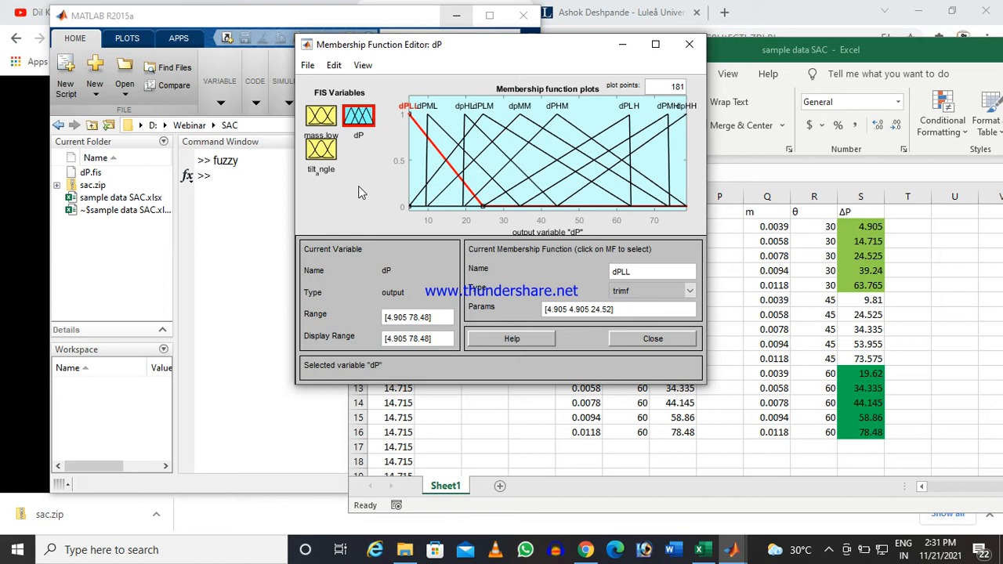
pyautogui.click(854, 249)
pyautogui.moveTo(854, 227); pyautogui.dragTo(884, 437)
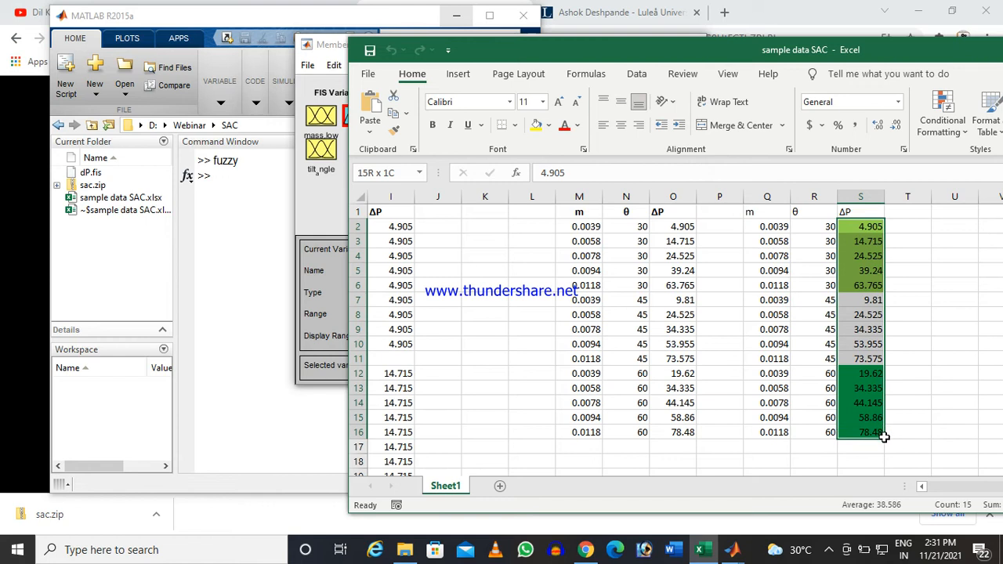
pyautogui.click(864, 255)
pyautogui.moveTo(862, 227); pyautogui.dragTo(869, 287)
pyautogui.moveTo(862, 226); pyautogui.dragTo(874, 442)
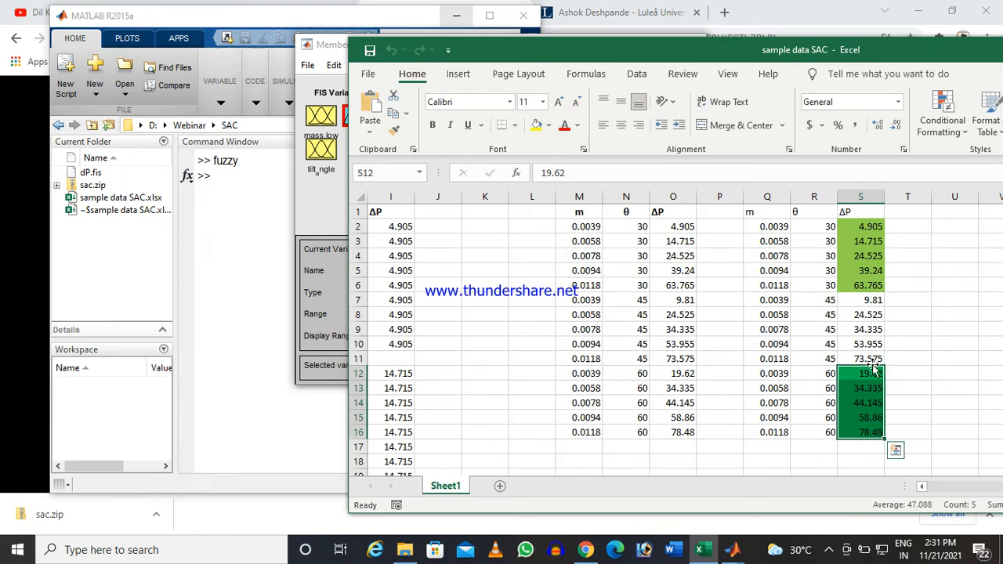
pyautogui.moveTo(861, 227); pyautogui.dragTo(870, 261)
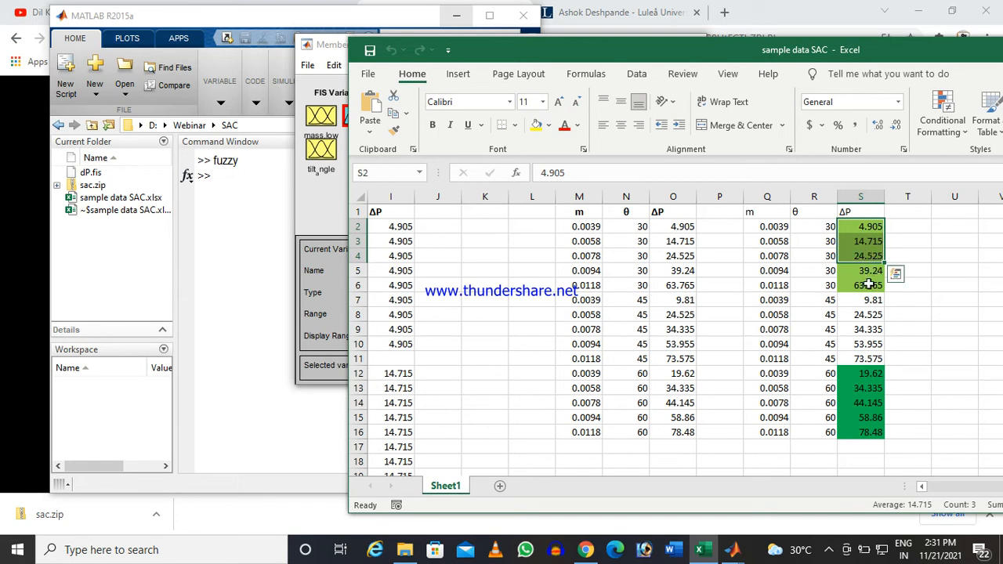
pyautogui.click(336, 46)
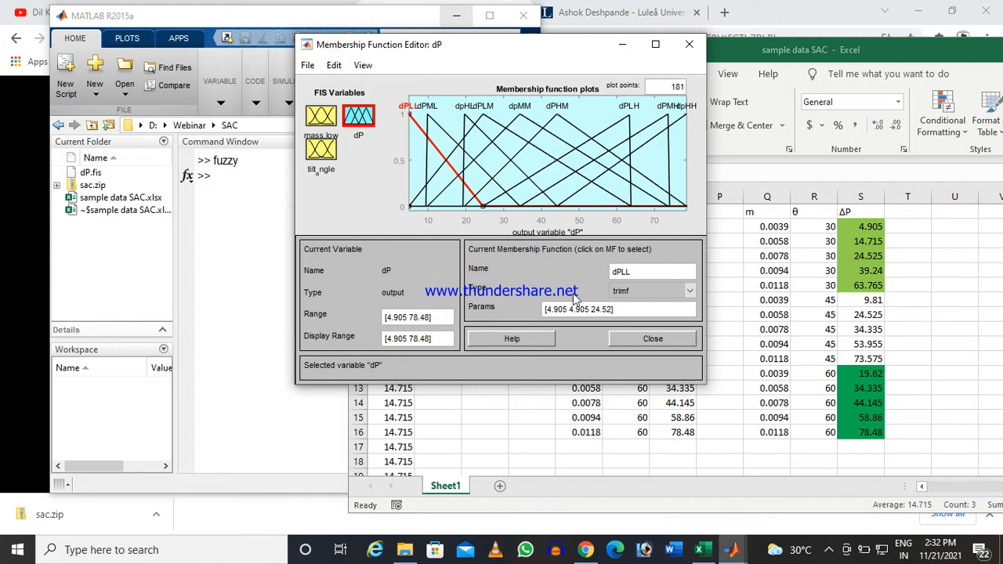
# Compare the dP output's dPLL, dpHL and dPML membership function parameters with the ΔP values from S2 onward in the Excel workbook.
pyautogui.doubleClick(641, 272)
pyautogui.click(633, 271)
pyautogui.click(871, 239)
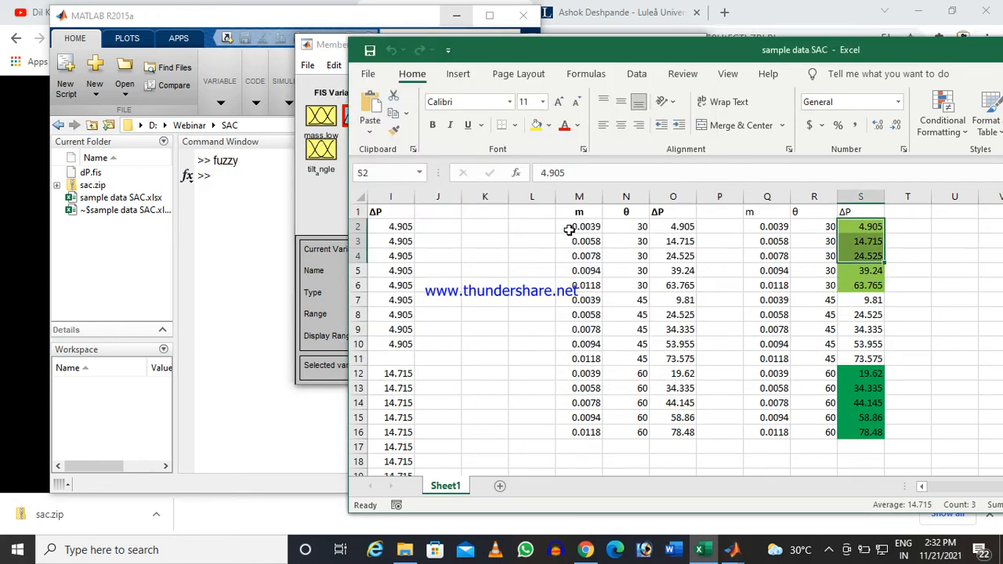
pyautogui.click(326, 47)
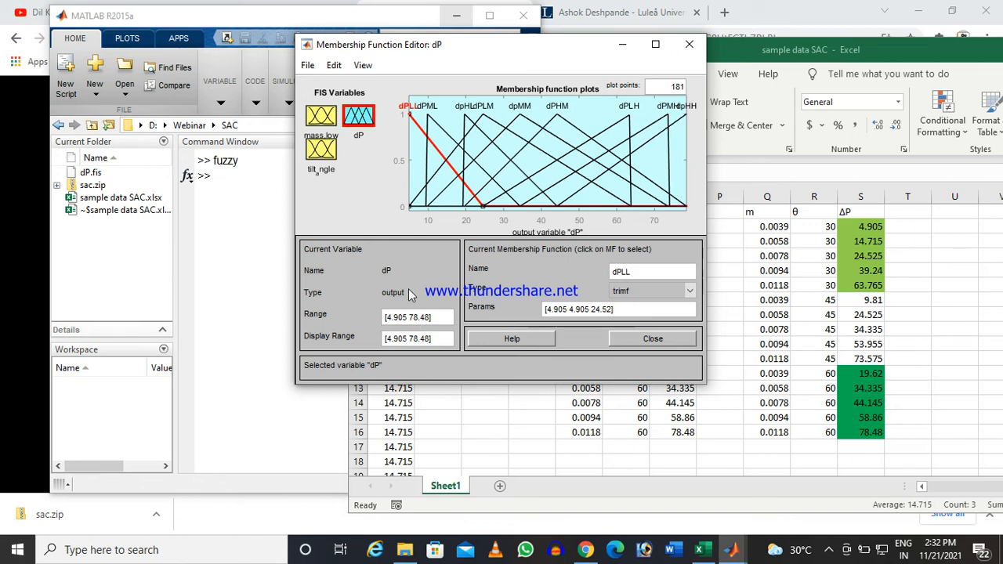
pyautogui.click(507, 157)
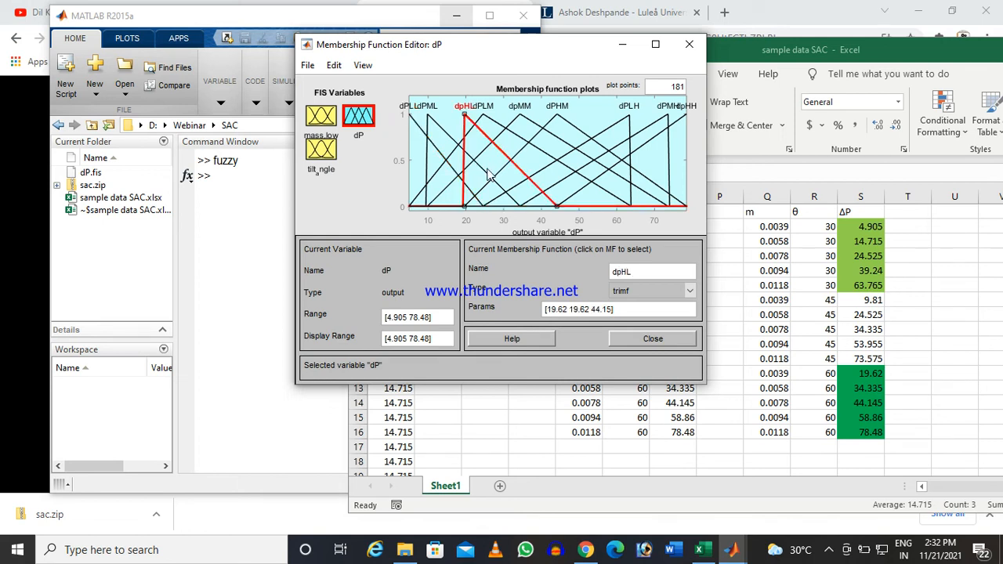
pyautogui.click(488, 174)
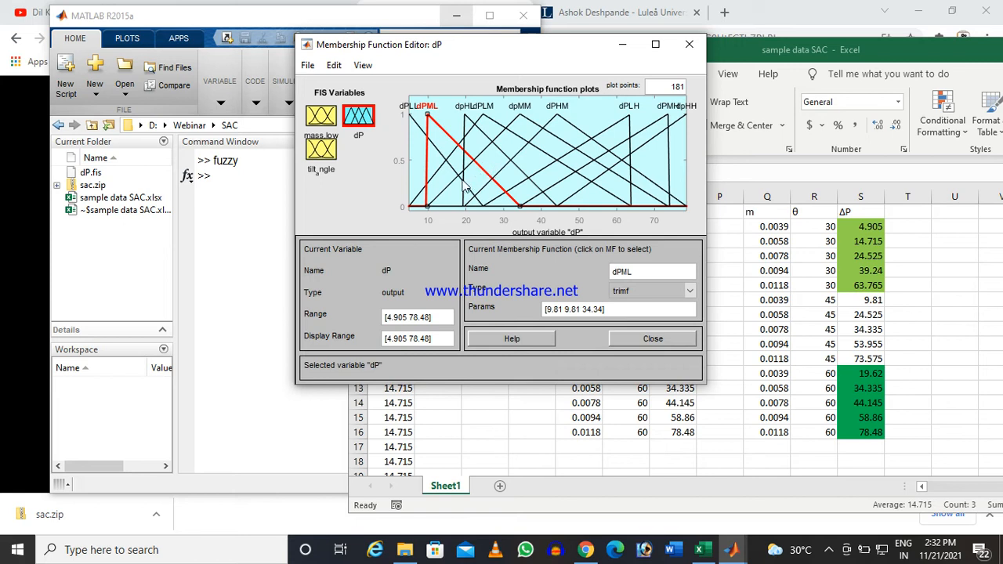
pyautogui.click(451, 168)
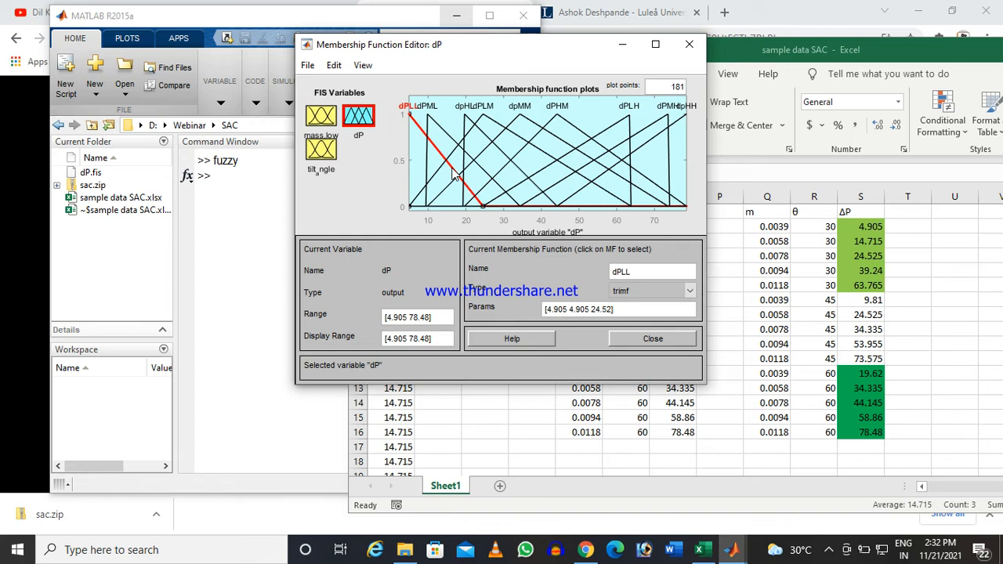
# Set the dP output variable's range to [4.905 63.765].
pyautogui.doubleClick(409, 317)
pyautogui.write('63')
pyautogui.write('.765')
pyautogui.press('Return')
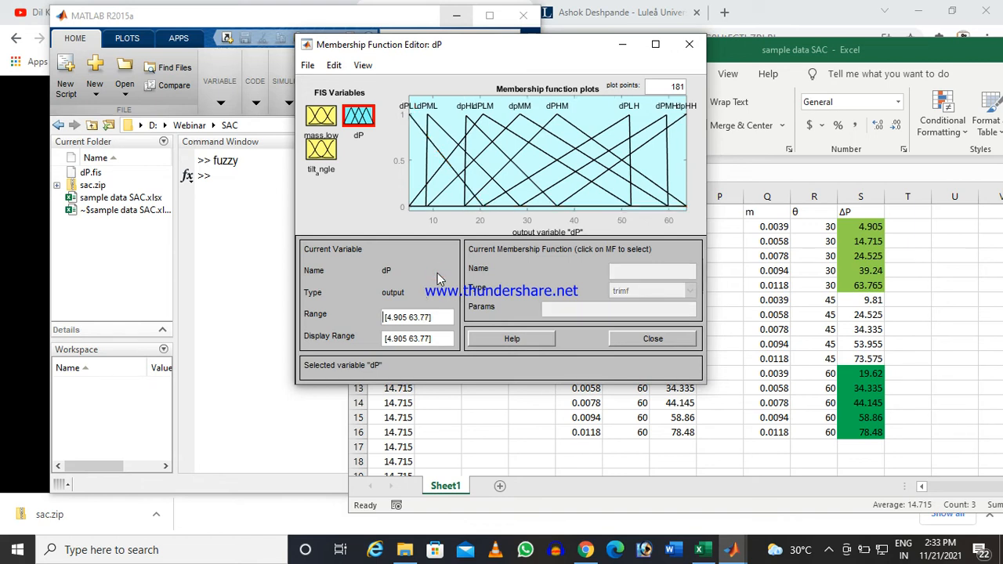
# Set the parameters of dP's dPLL membership function to [4.905 4.905 24.525].
pyautogui.click(419, 129)
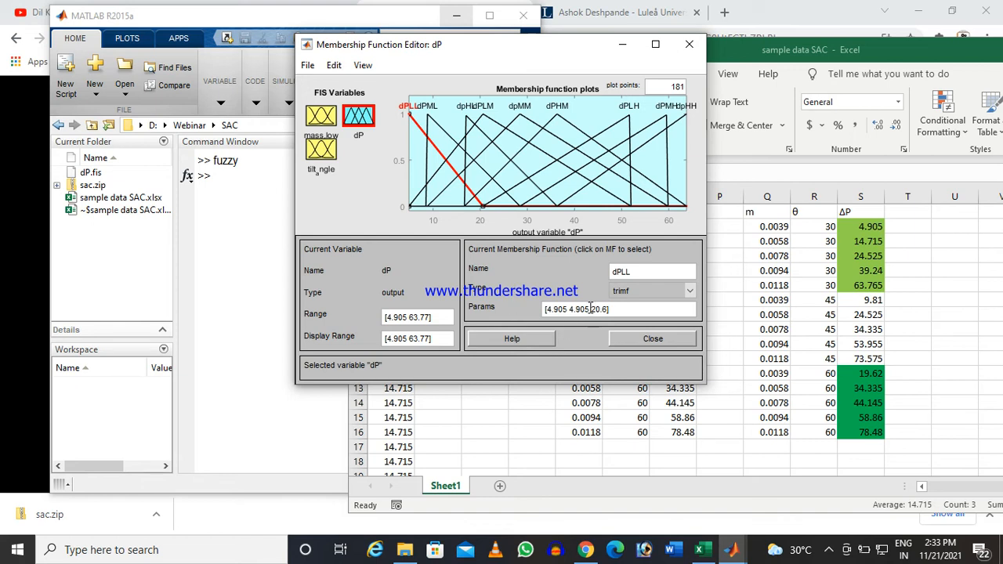
pyautogui.moveTo(595, 308); pyautogui.dragTo(601, 309)
pyautogui.moveTo(592, 308); pyautogui.dragTo(608, 308)
pyautogui.write('4')
pyautogui.press('BackSpace')
pyautogui.write('24.525]')
pyautogui.press('Return')
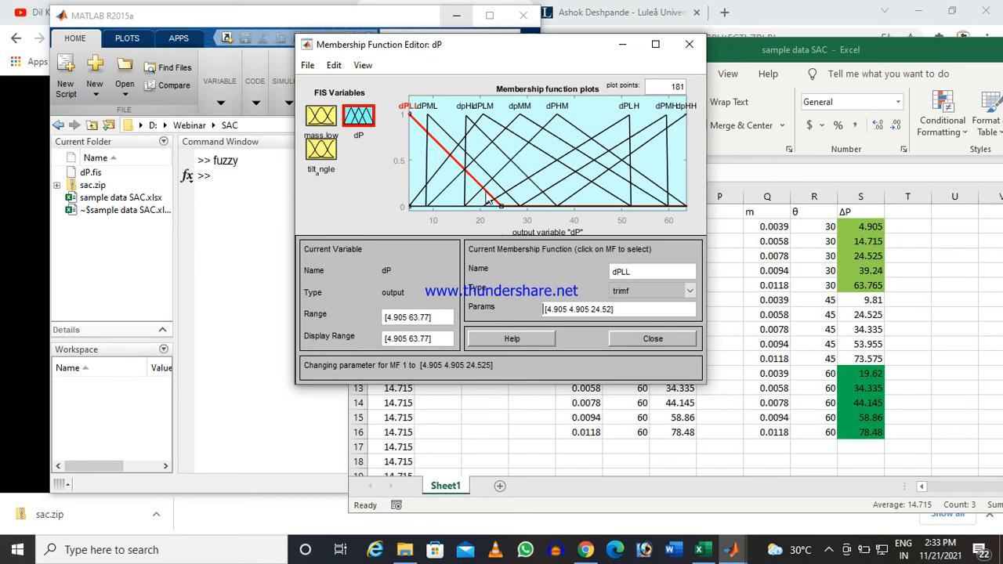
# Set the parameters of dP's dPLM membership function to [4.905 24.525 63.765].
pyautogui.click(437, 130)
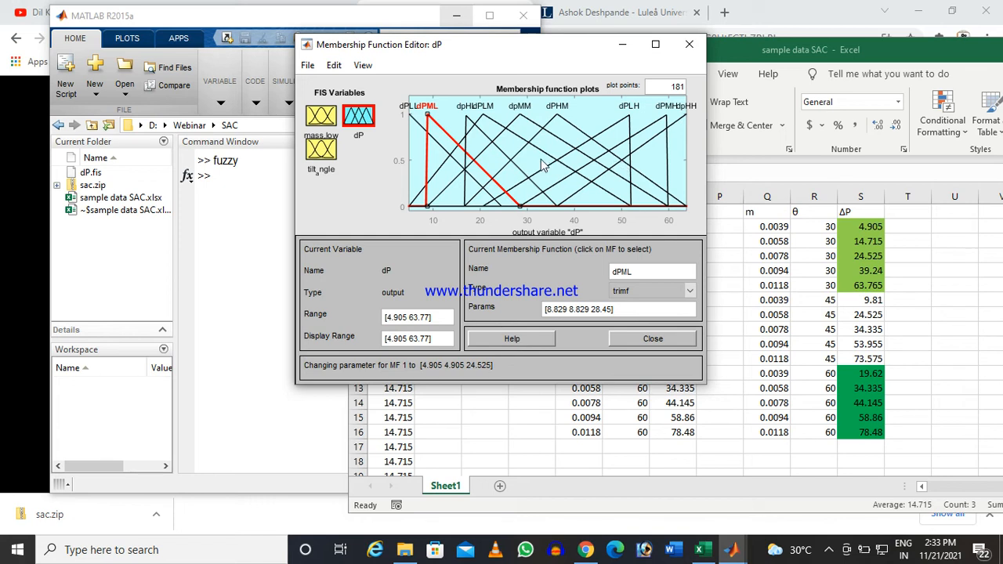
pyautogui.click(495, 124)
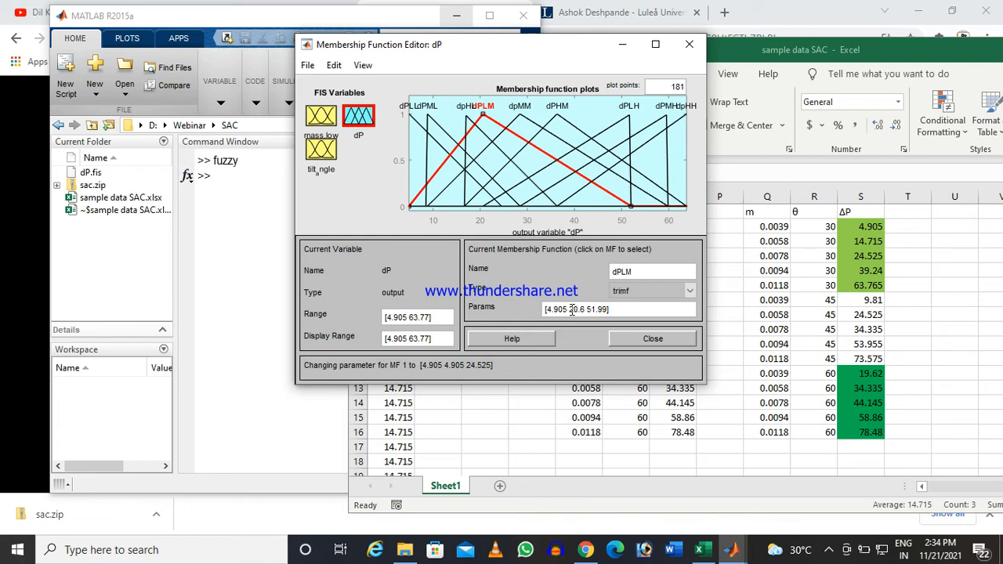
pyautogui.moveTo(571, 309); pyautogui.dragTo(609, 309)
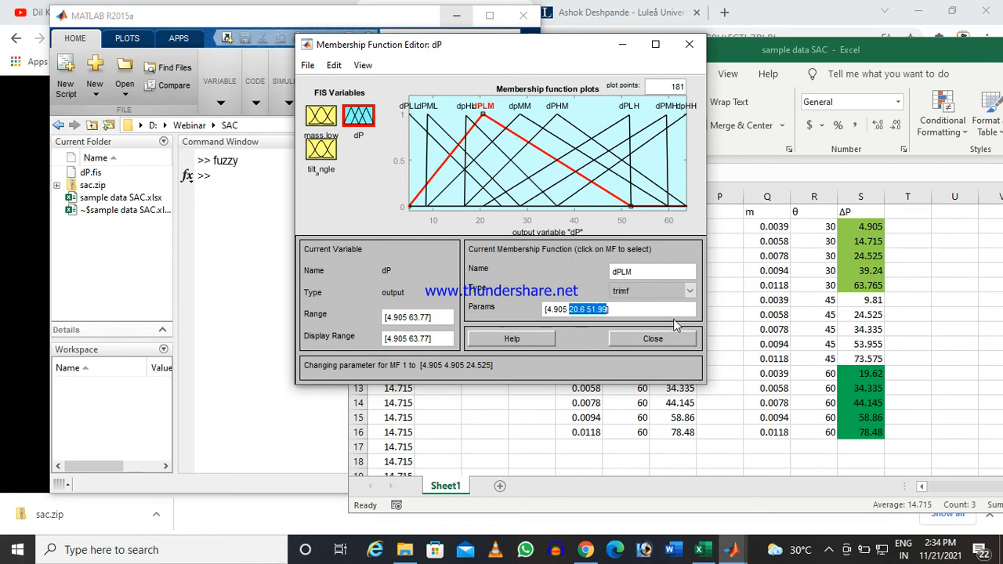
pyautogui.write('2')
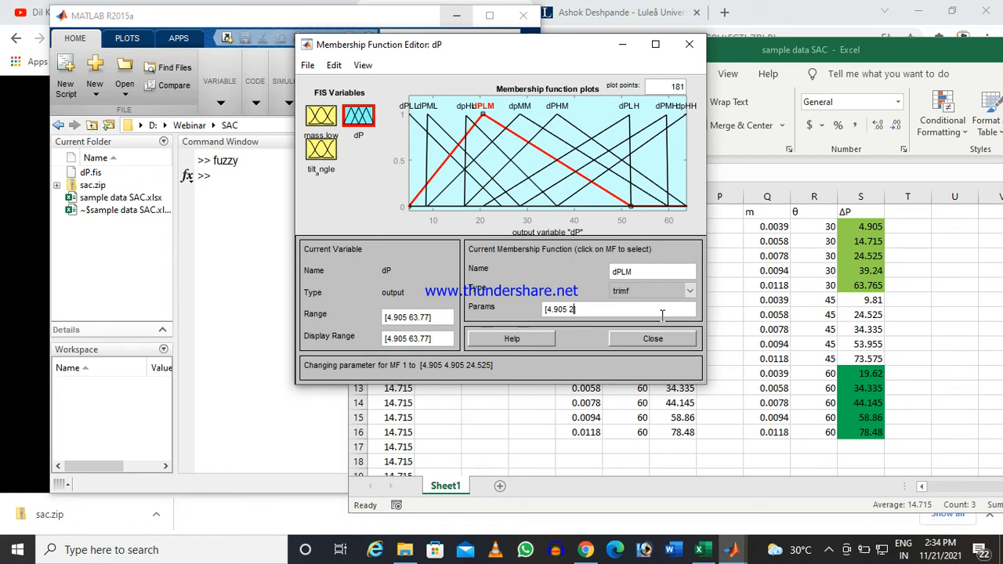
pyautogui.write('4.525 63.765')
pyautogui.press('Return')
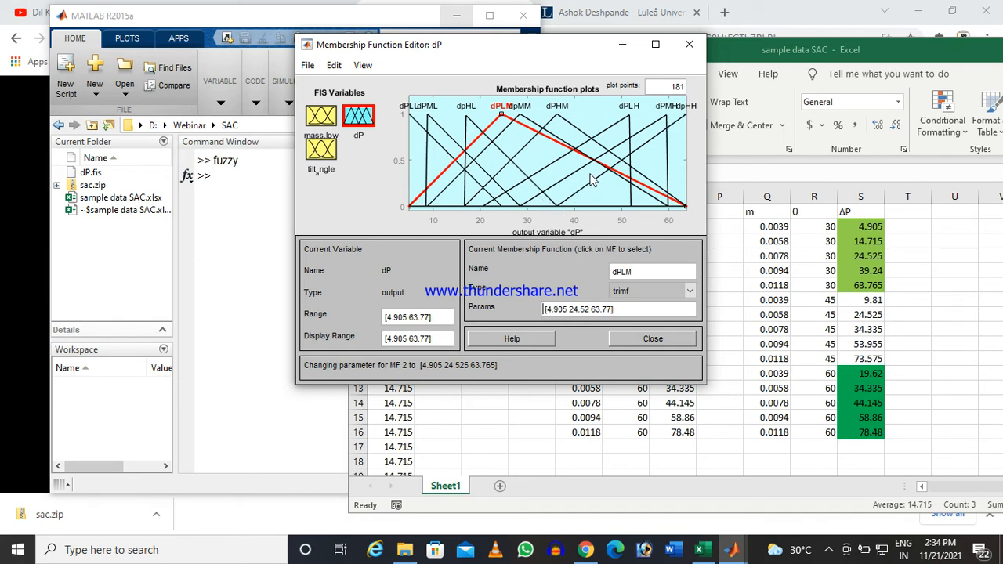
# Set the parameters of dP's dPLH membership function to [24.525 63.765 63.765].
pyautogui.click(607, 130)
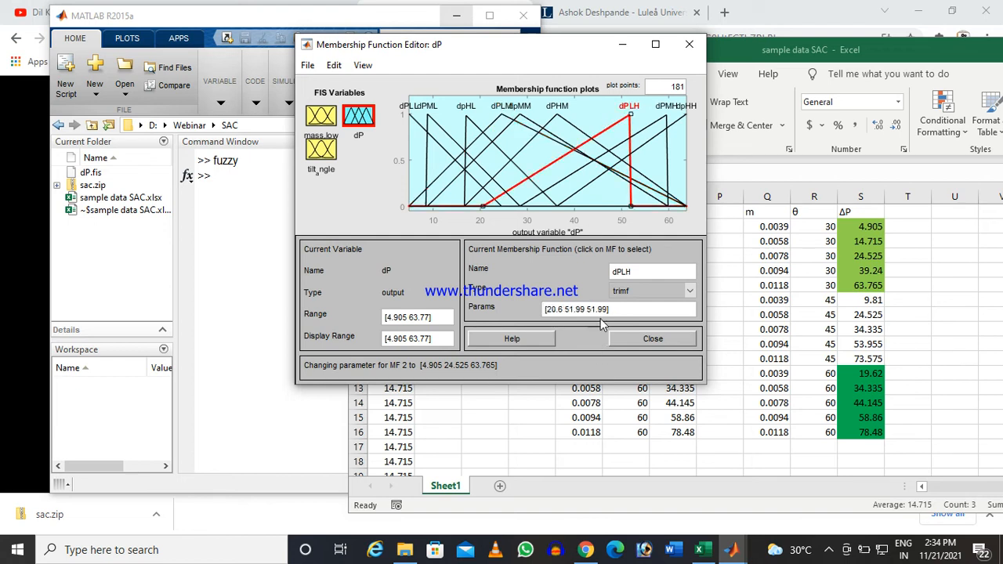
pyautogui.moveTo(607, 311); pyautogui.dragTo(549, 310)
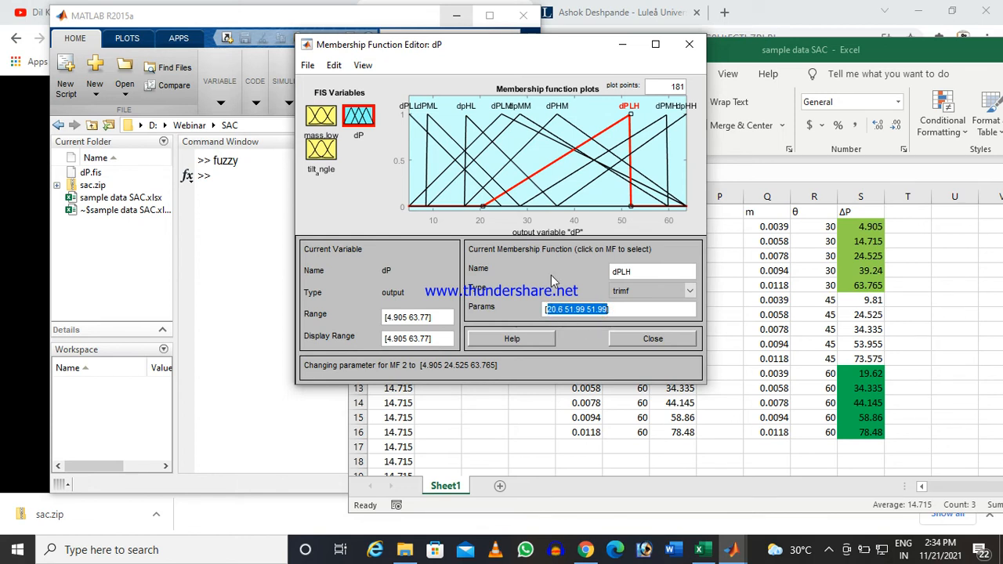
pyautogui.write('[24.')
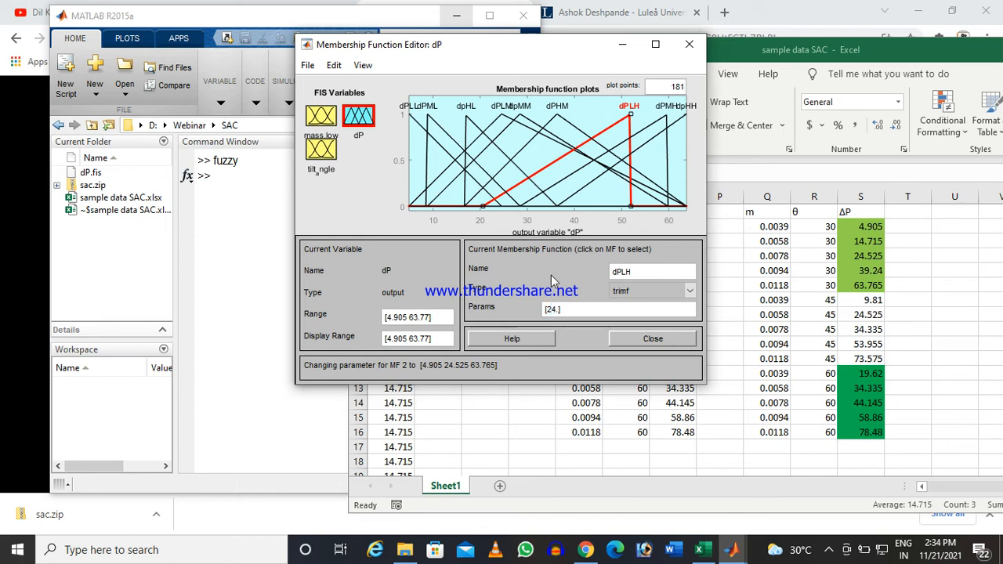
pyautogui.write('525 63.765 63.765')
pyautogui.press('Return')
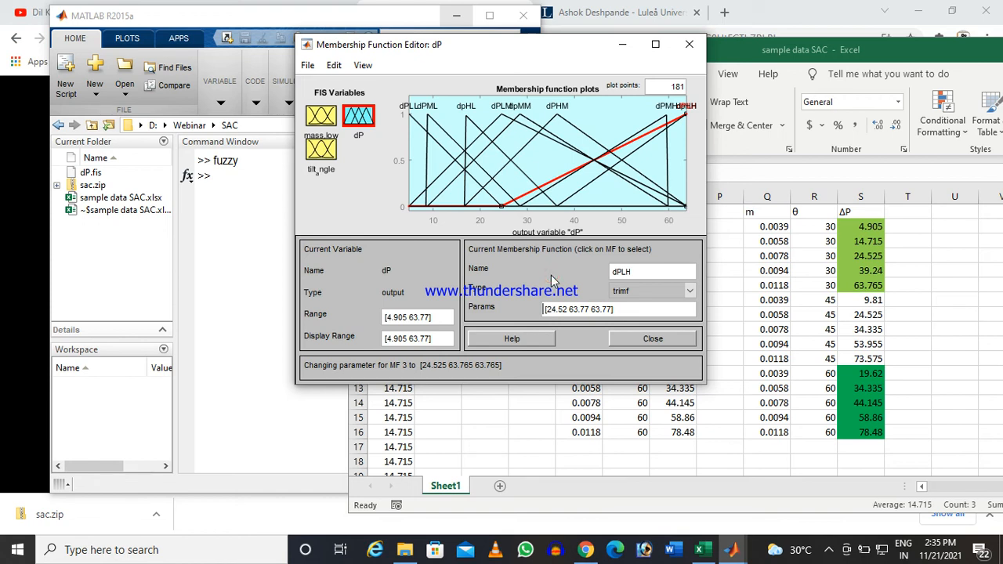
# Compare the ΔP values in S7:S11 of the Excel workbook with dP's dPML membership function and the upper limit of its range.
pyautogui.click(852, 306)
pyautogui.moveTo(852, 303); pyautogui.dragTo(857, 361)
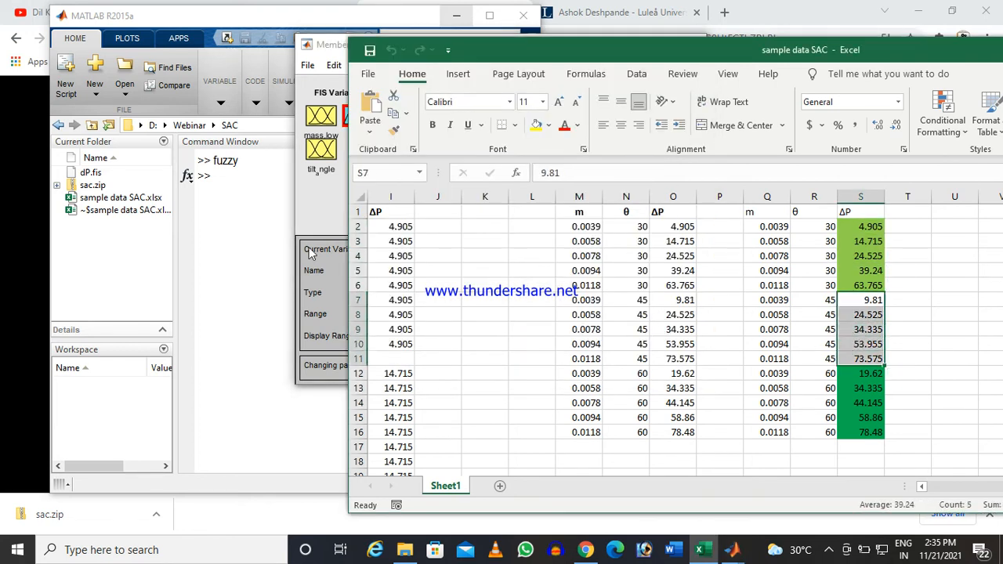
pyautogui.click(326, 201)
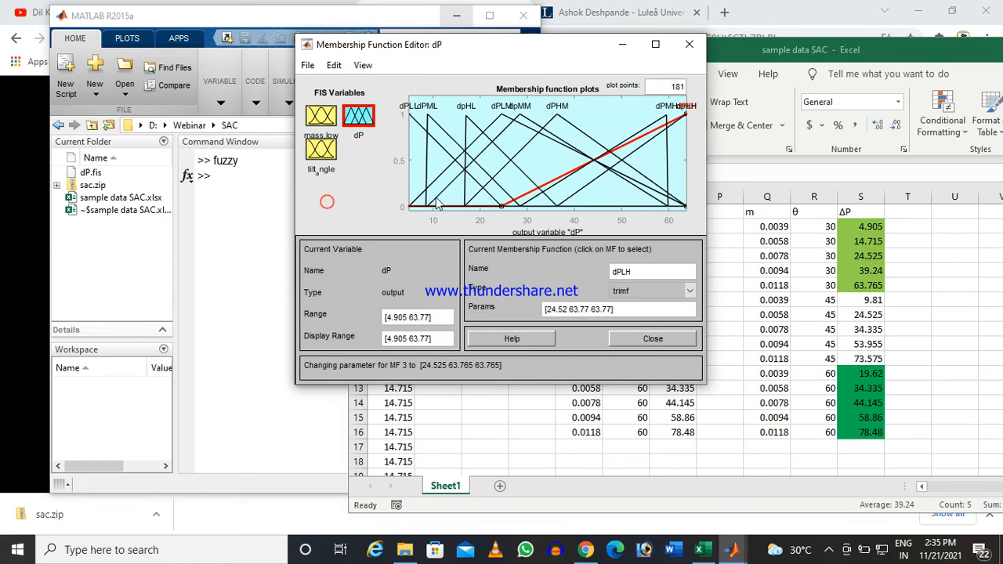
pyautogui.click(442, 129)
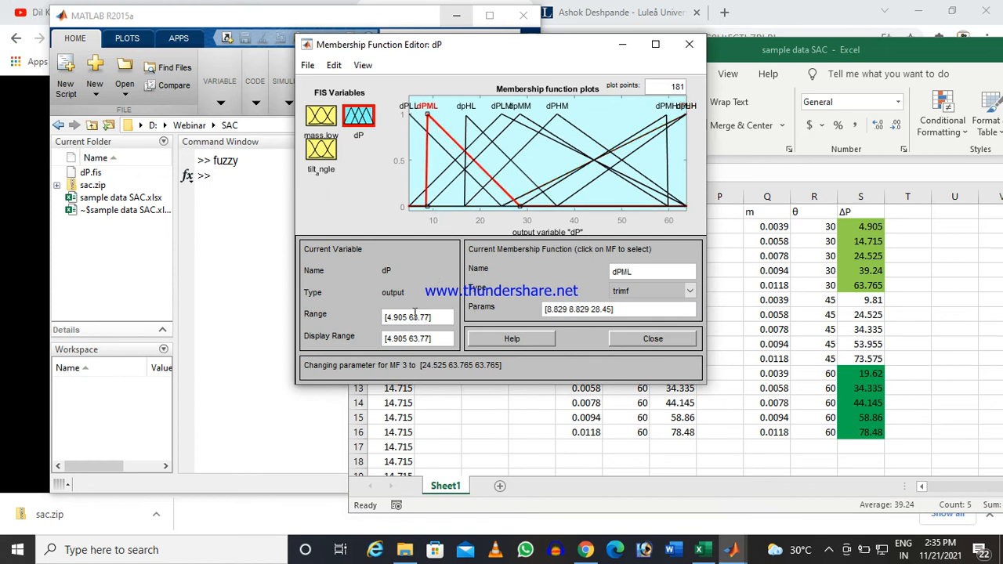
pyautogui.moveTo(407, 317); pyautogui.dragTo(429, 318)
pyautogui.click(829, 550)
pyautogui.rightClick(855, 522)
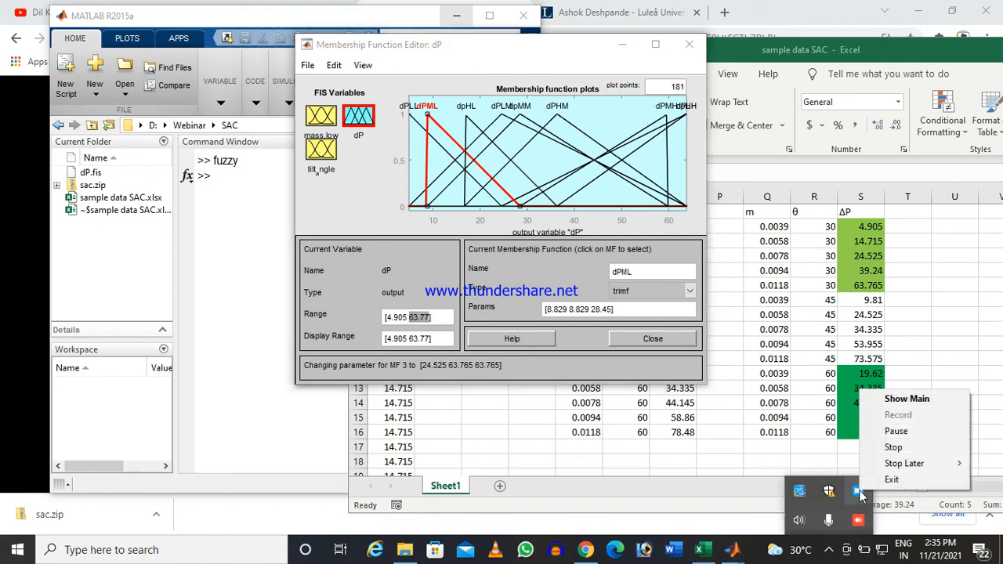
pyautogui.click(898, 420)
pyautogui.click(828, 550)
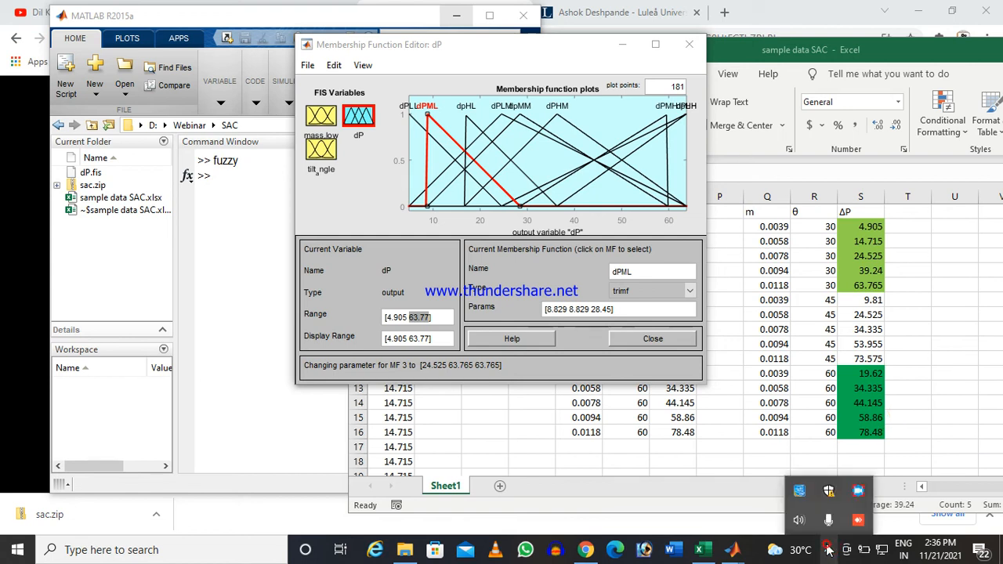
pyautogui.click(377, 200)
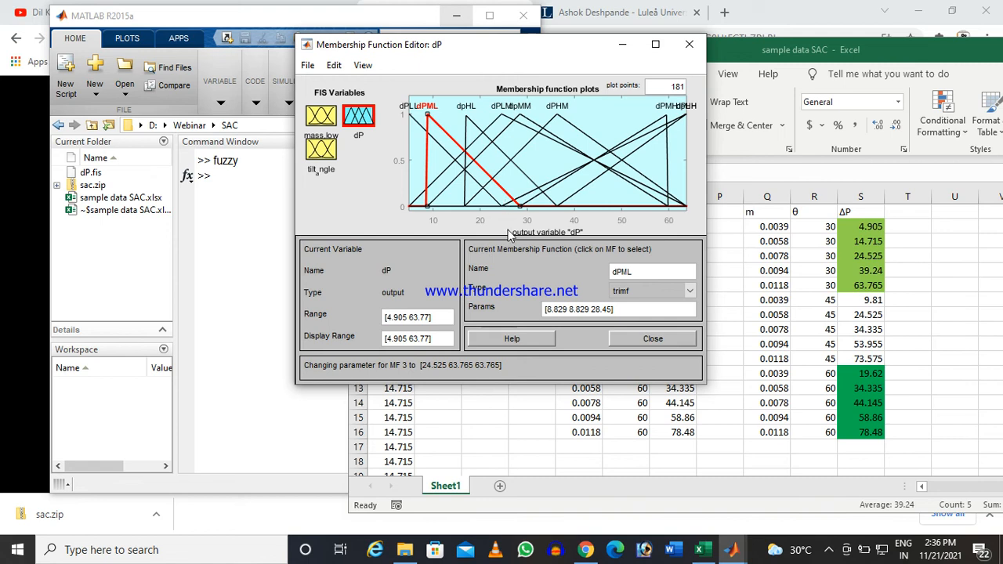
# Close the Membership Function Editor and review the dP system's fuzzy rules in the Rule Editor, returning to the Fuzzy Logic Designer.
pyautogui.click(687, 47)
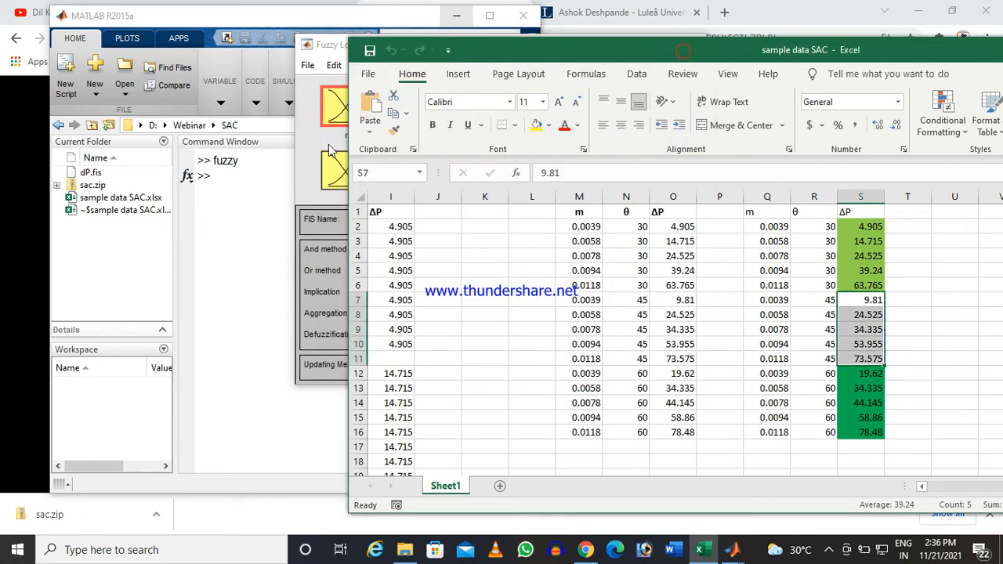
pyautogui.click(327, 48)
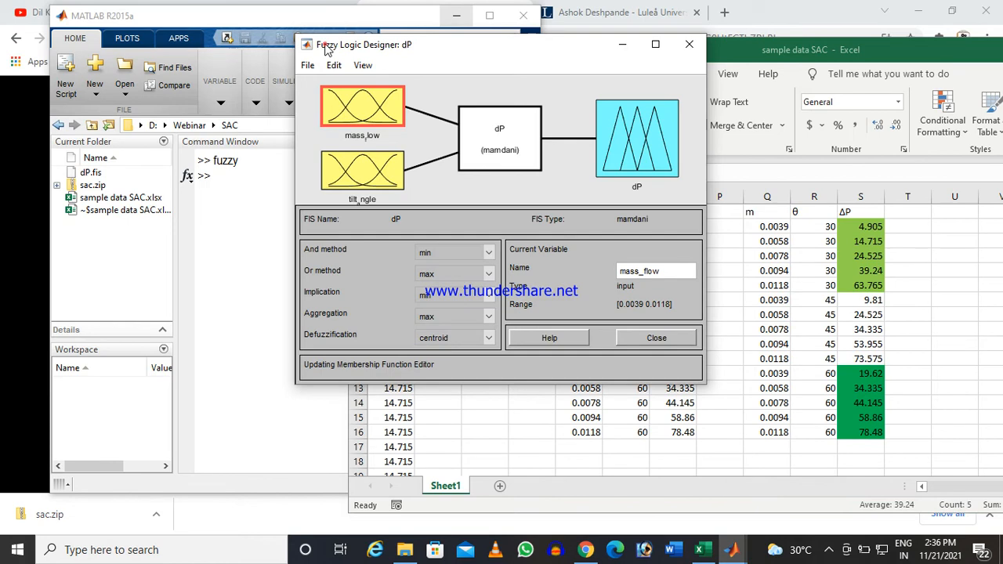
pyautogui.doubleClick(493, 142)
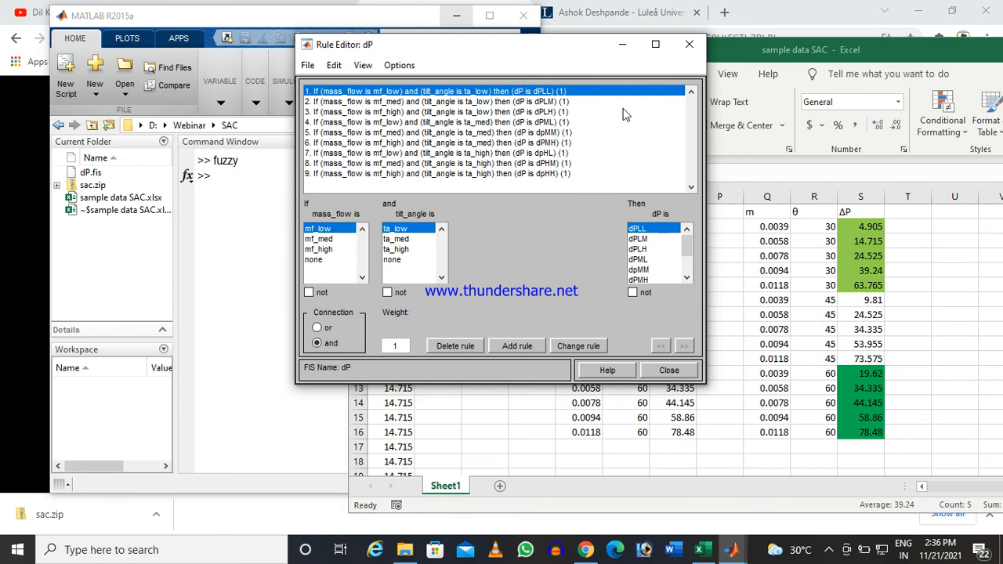
pyautogui.click(687, 47)
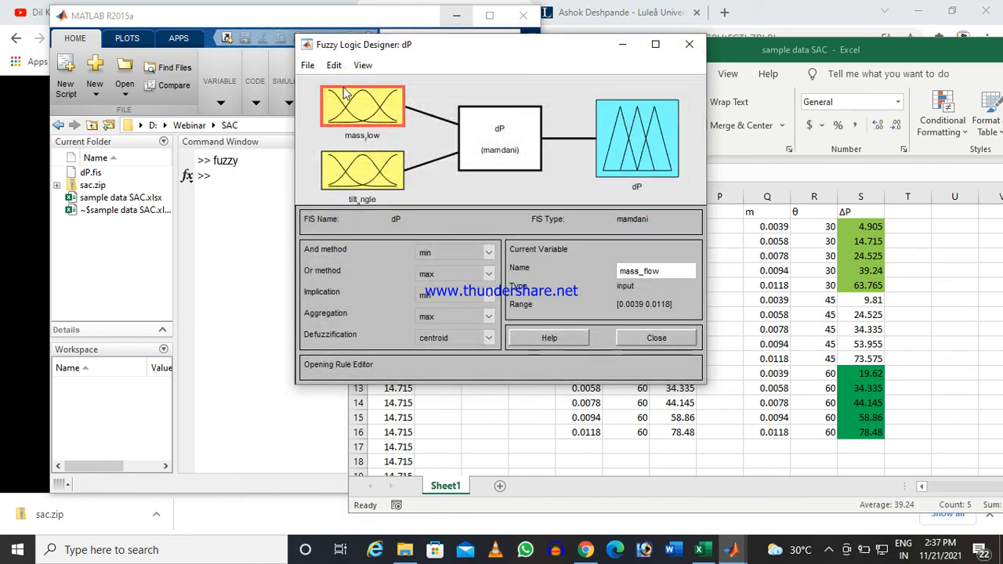
# Export the fuzzy inference system to file as dP.fis in the SAC folder, replacing the existing file.
pyautogui.click(307, 65)
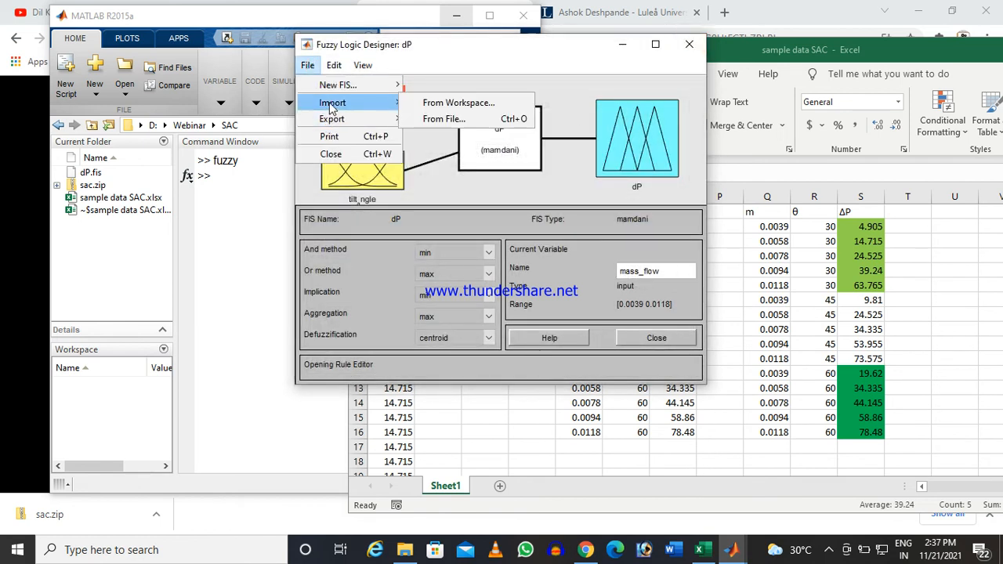
pyautogui.moveTo(333, 124)
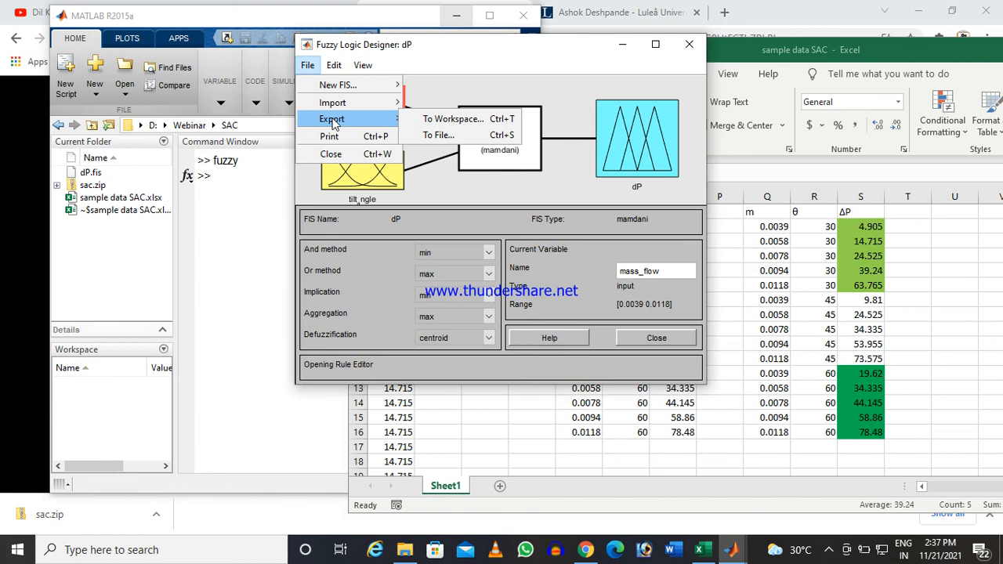
pyautogui.click(433, 135)
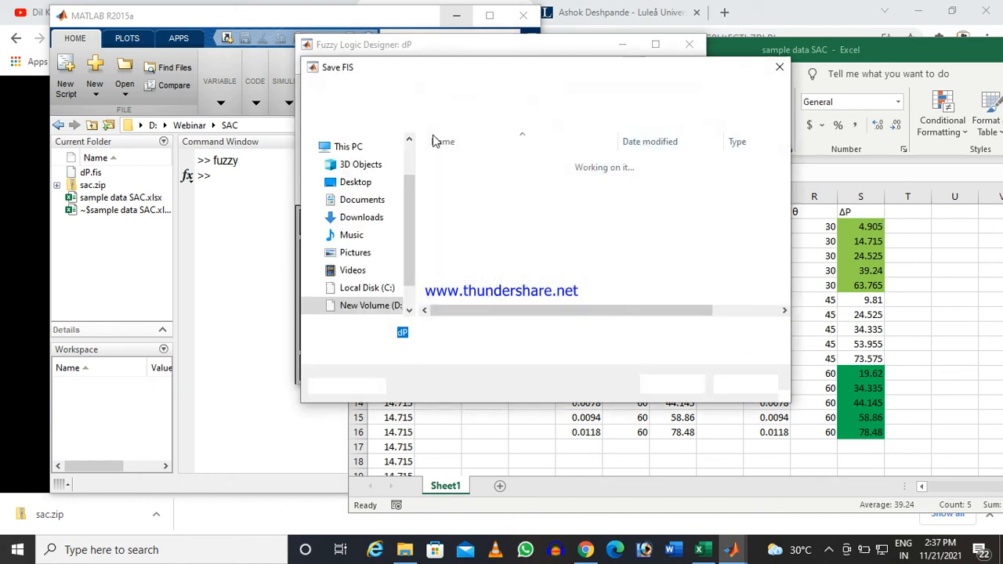
pyautogui.click(666, 385)
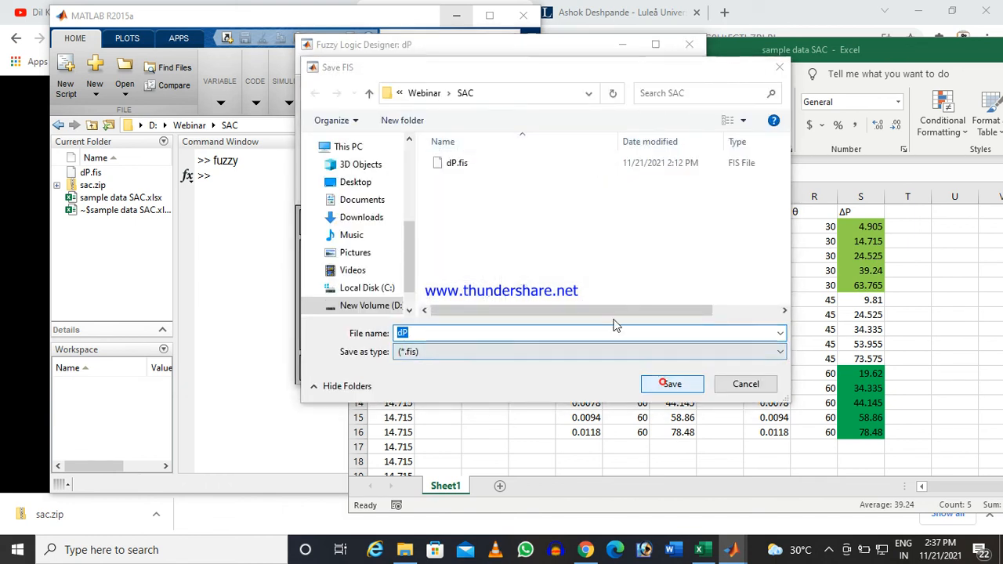
pyautogui.click(543, 274)
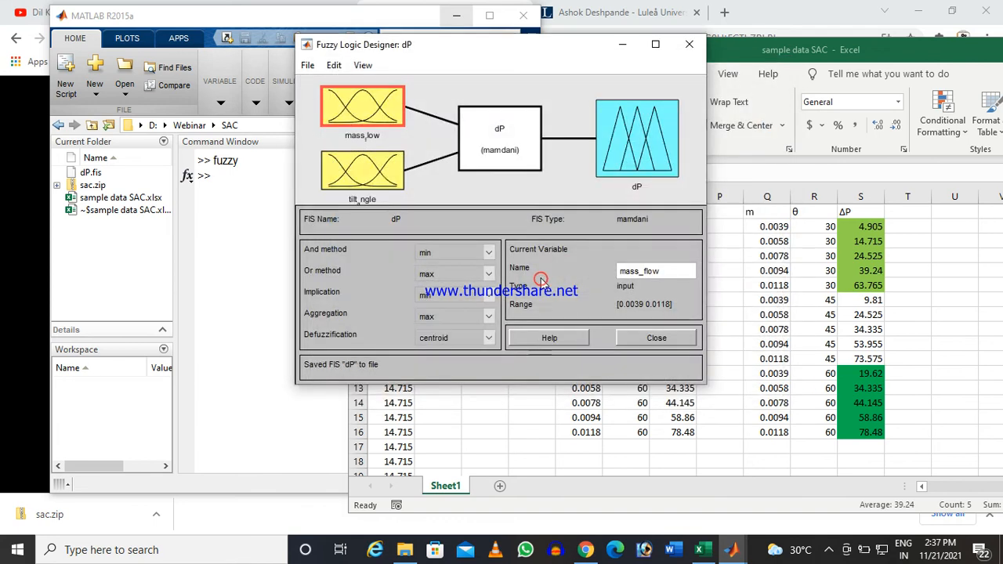
# Minimize the Fuzzy Logic Designer and run surfview('dP.fis') in the Command Window to open the system's surface plot.
pyautogui.click(622, 44)
pyautogui.click(191, 213)
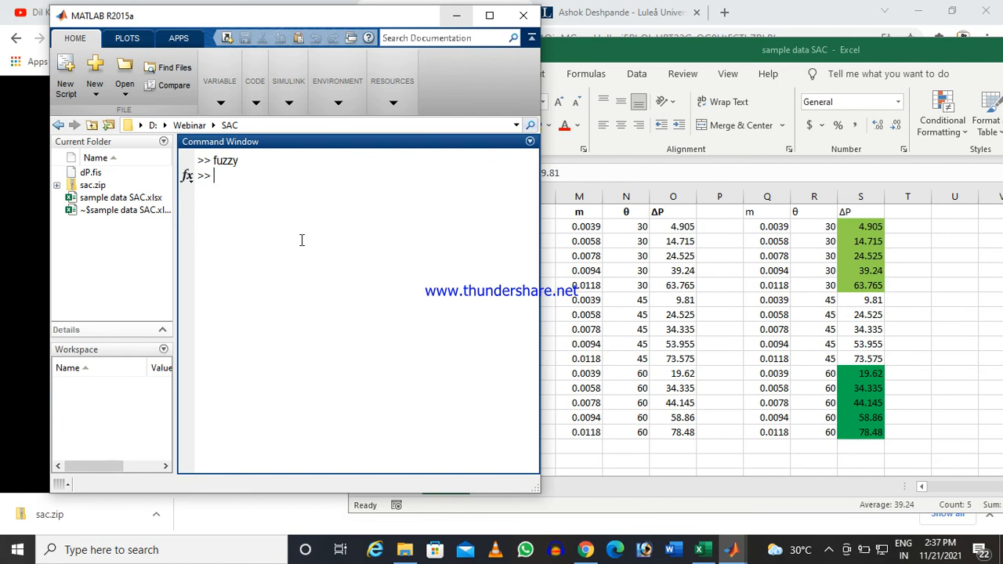
pyautogui.write("surfview('dP.")
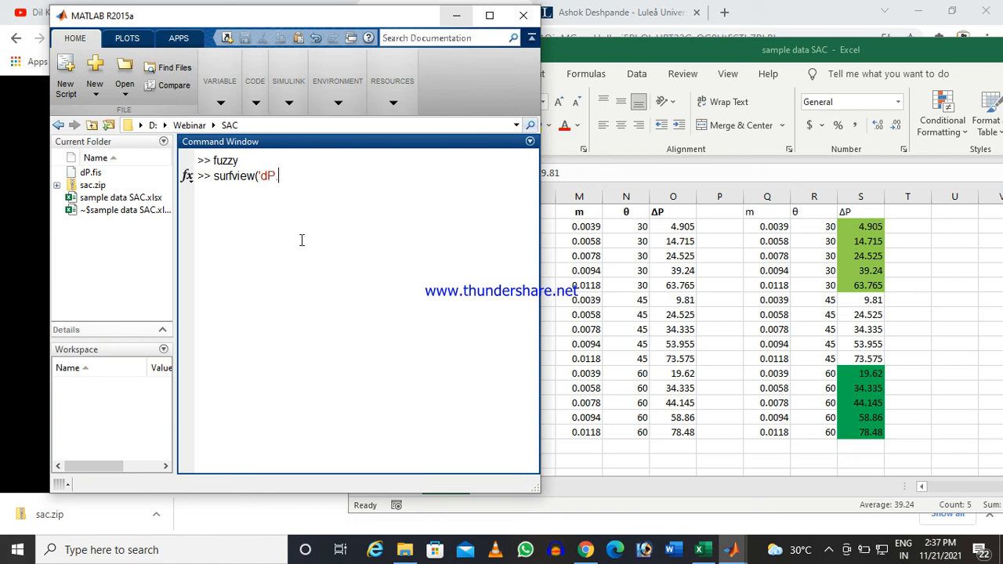
pyautogui.write("fis')")
pyautogui.press('Return')
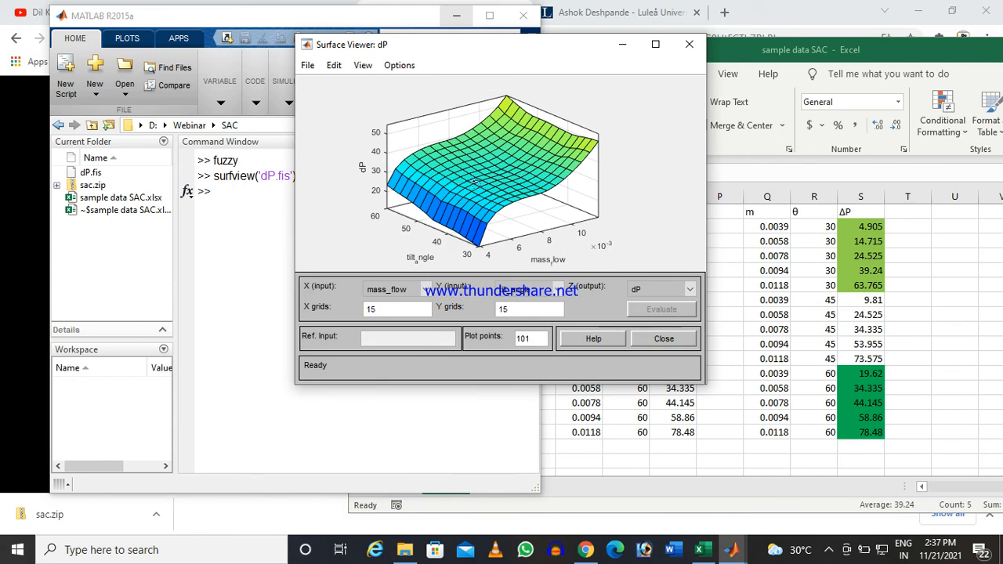
# Rotate the surface plot to examine how dP varies with mass_flow and tilt_angle from several viewpoints.
pyautogui.moveTo(518, 202); pyautogui.dragTo(464, 178)
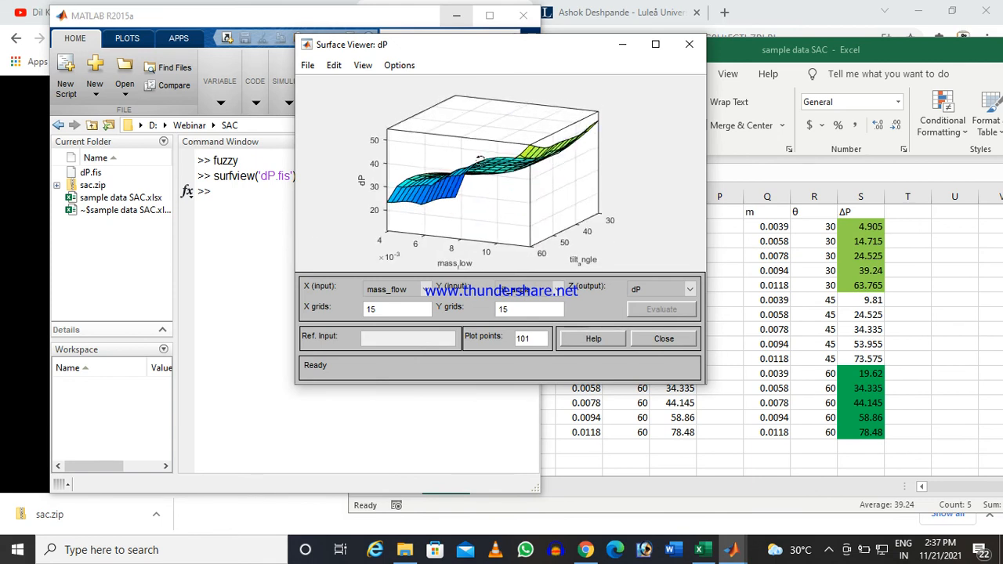
pyautogui.moveTo(437, 188); pyautogui.dragTo(515, 122)
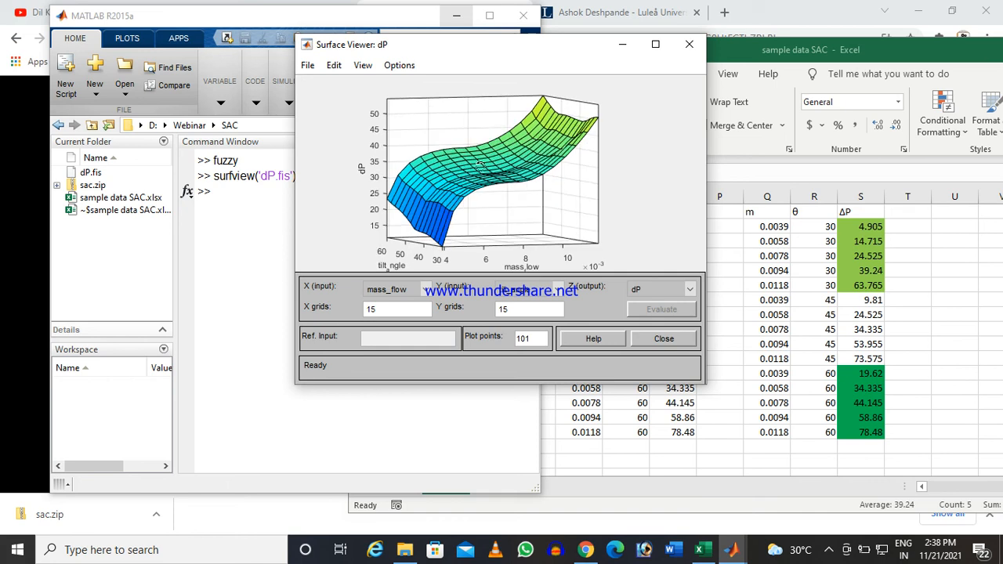
pyautogui.moveTo(480, 160); pyautogui.dragTo(483, 183)
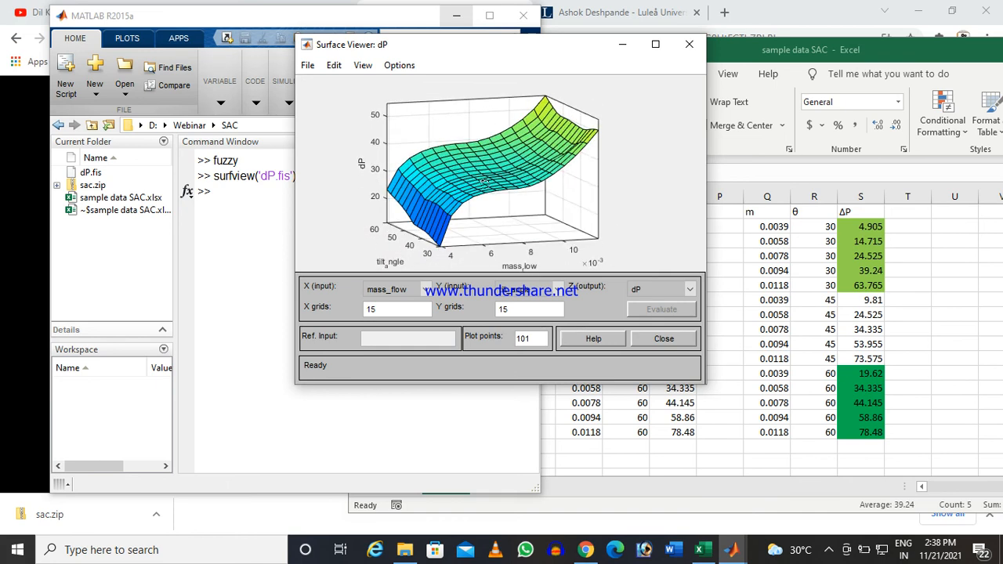
pyautogui.moveTo(427, 168); pyautogui.dragTo(497, 180)
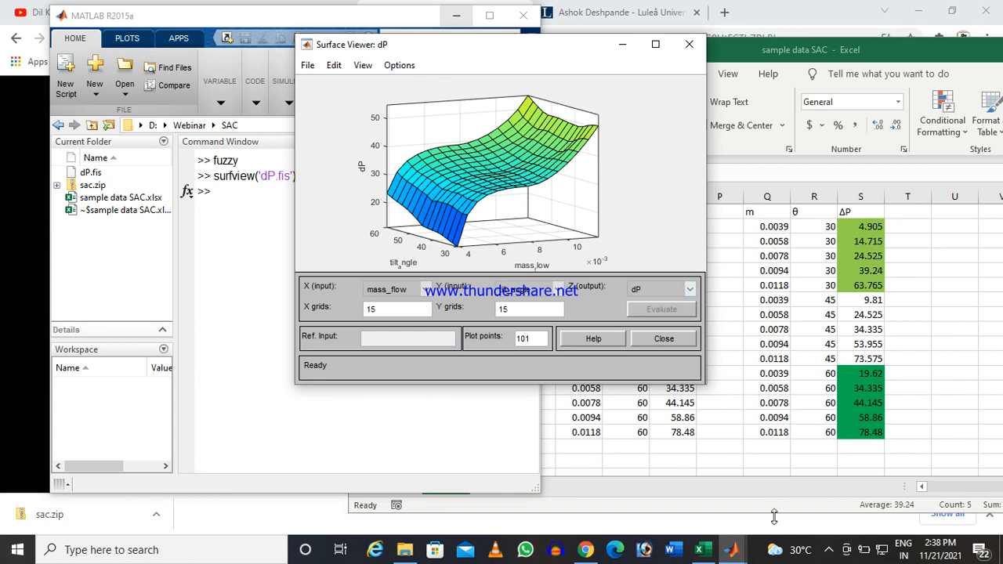
pyautogui.click(831, 550)
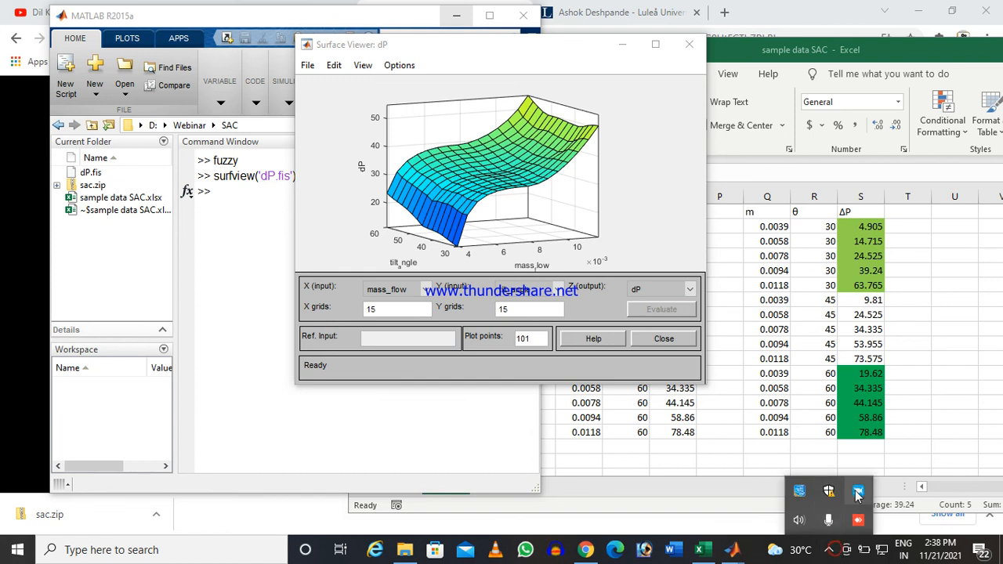